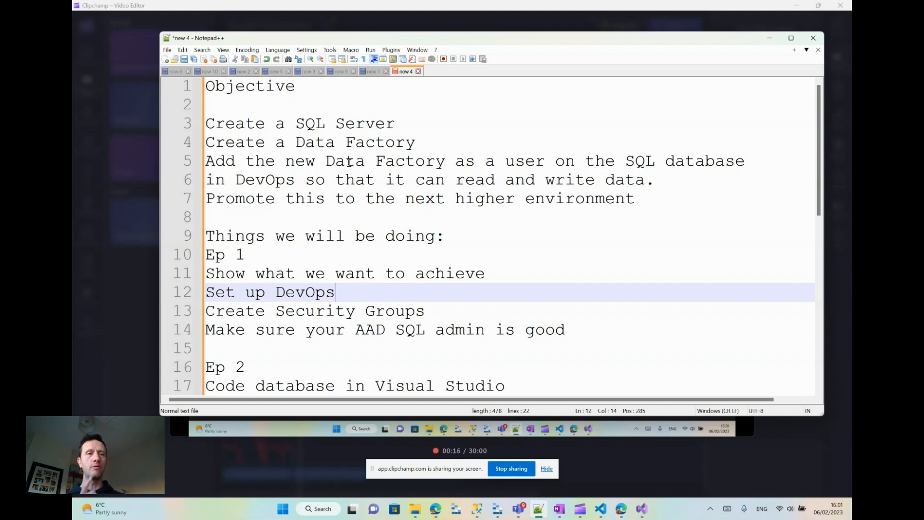
- In the Data Factory browser page, choose System Assigned Managed Identity authentication for the facstuff_DatabaseTARGET linked service and test the connection
click(394, 199)
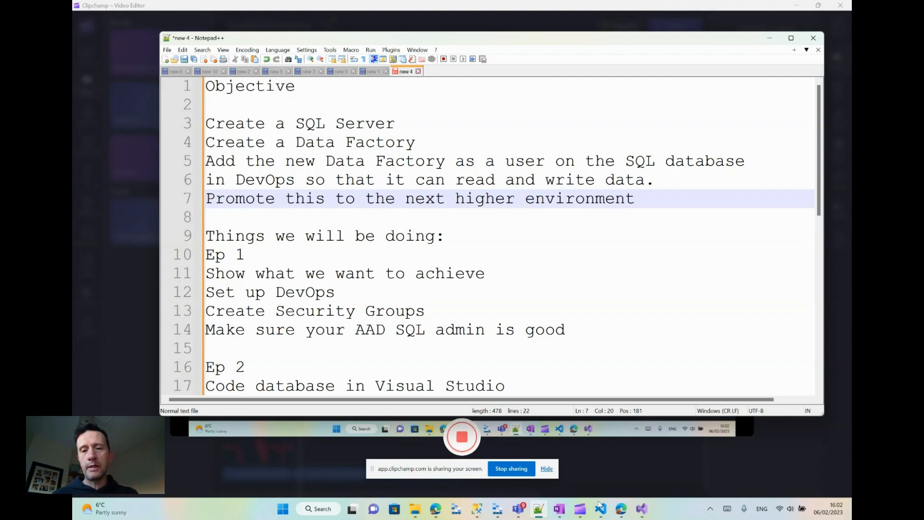
click(624, 512)
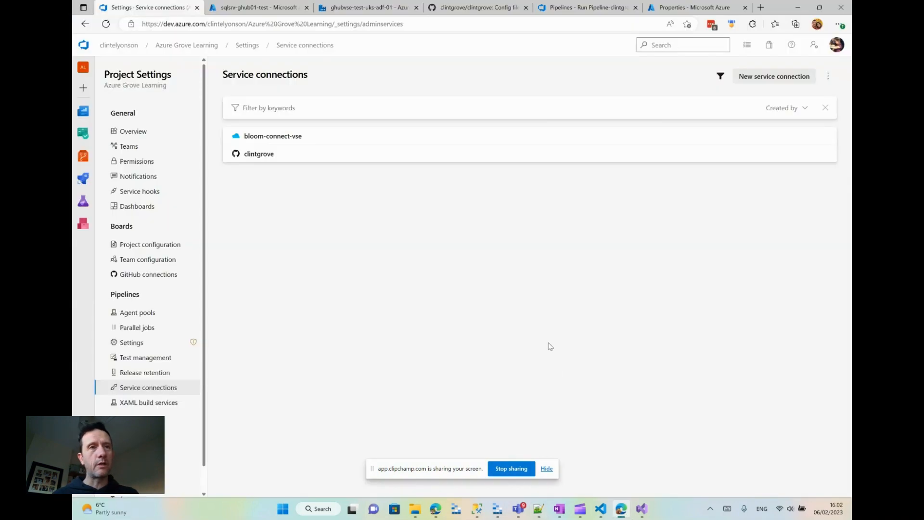
click(365, 9)
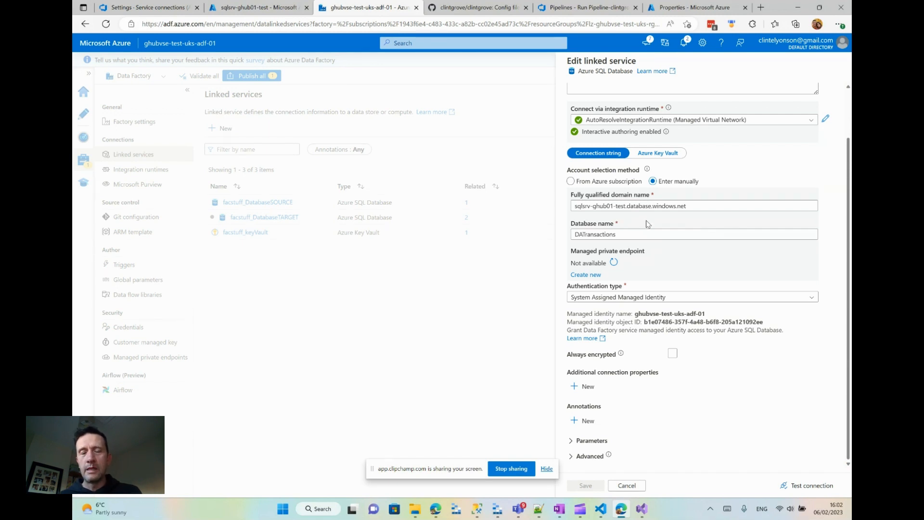
scroll(663, 247, up, 2)
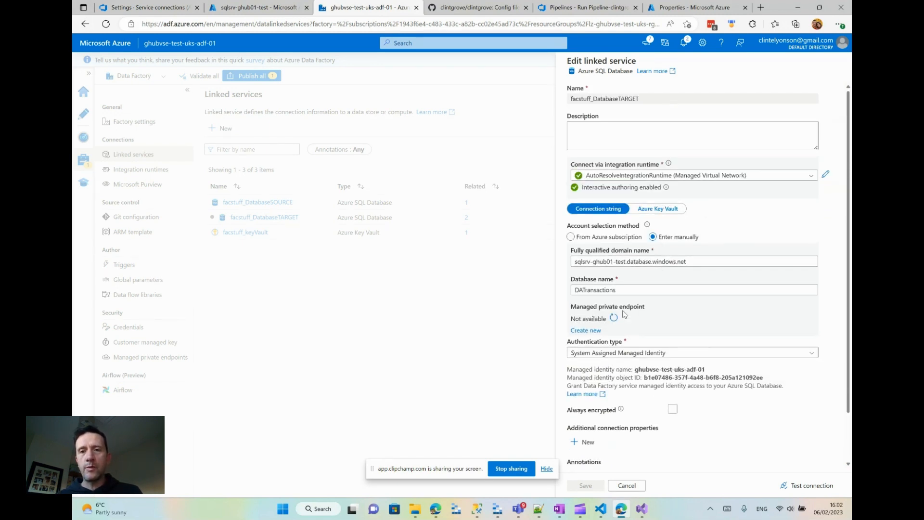
click(608, 354)
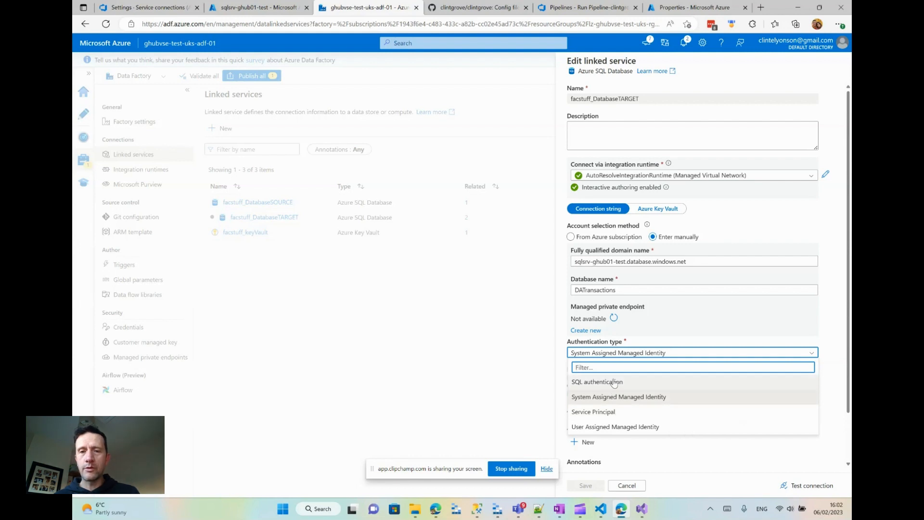
click(660, 398)
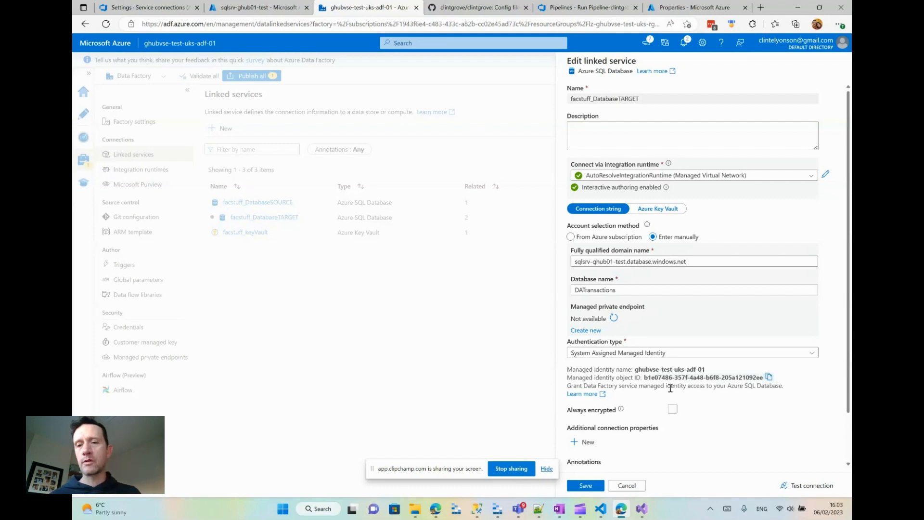
click(805, 486)
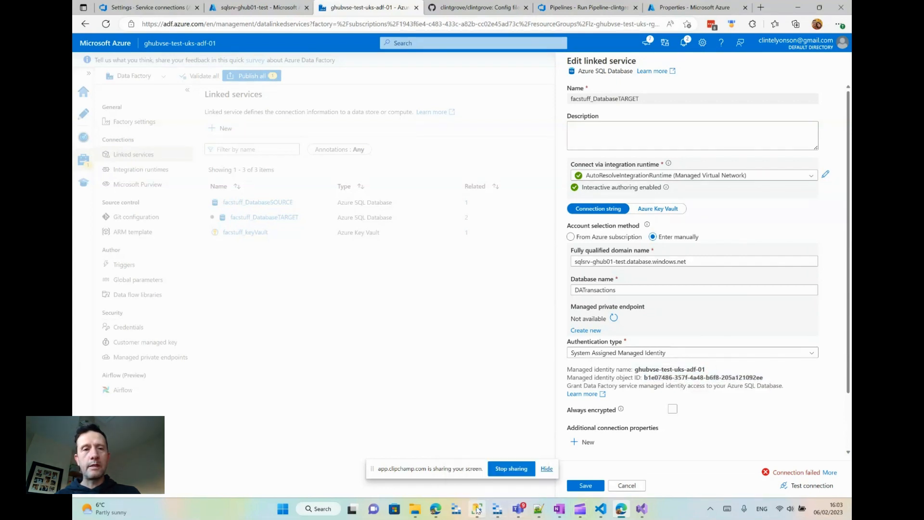
- Switch to SQL Server Management Studio and examine the DATransactions database's users and roles, including SQL-DataWriters-TEST and SynapseReadWriteToTables
click(476, 509)
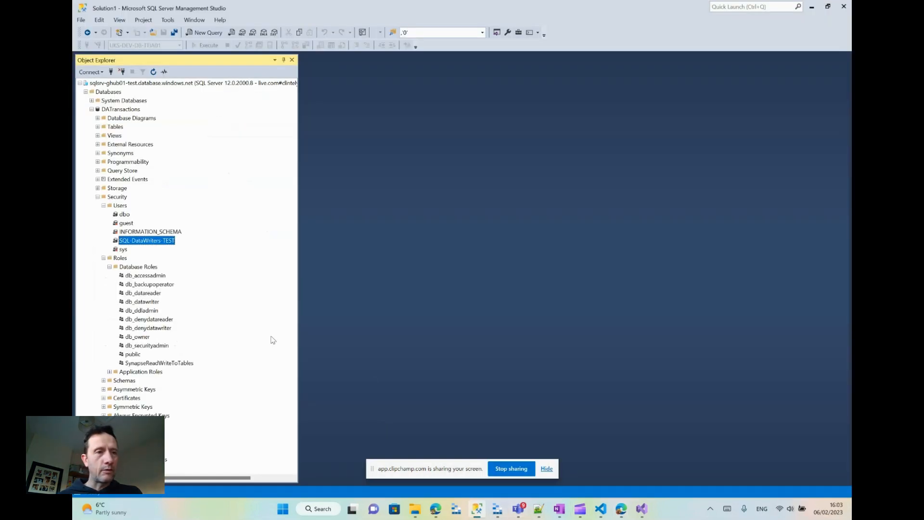
click(121, 205)
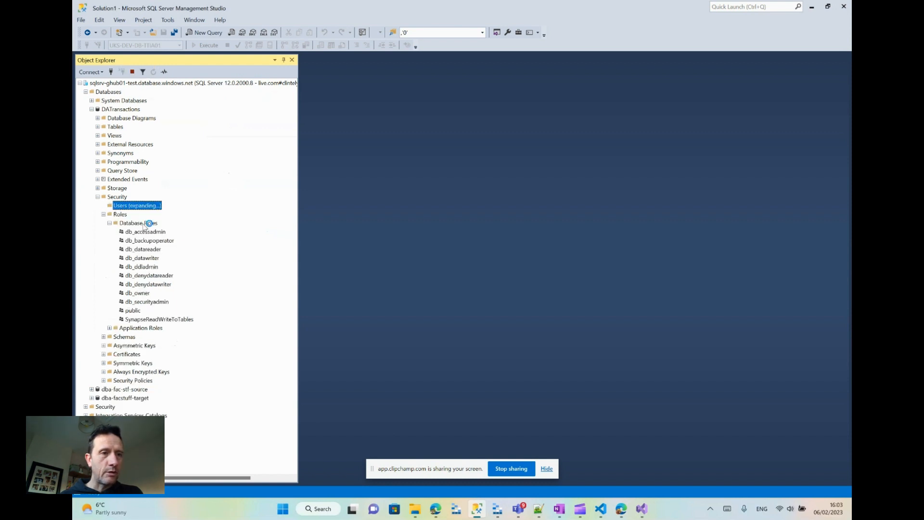
click(173, 364)
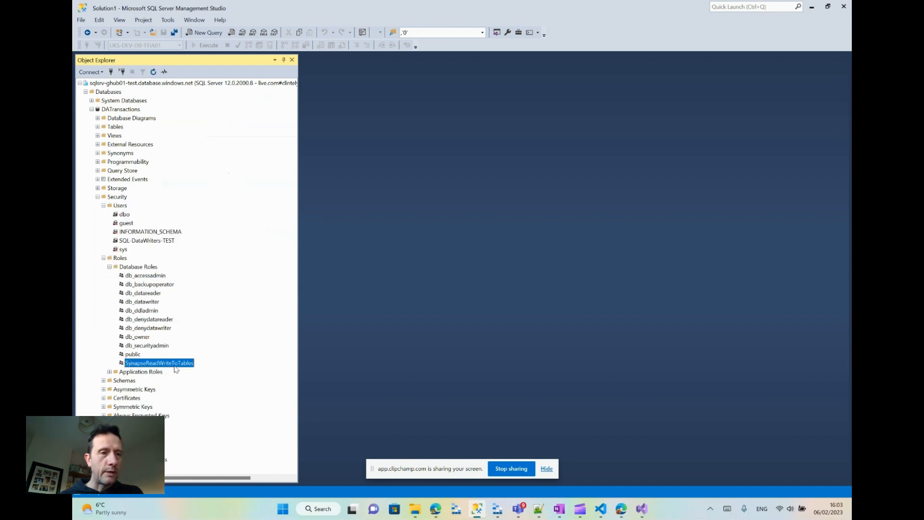
click(159, 241)
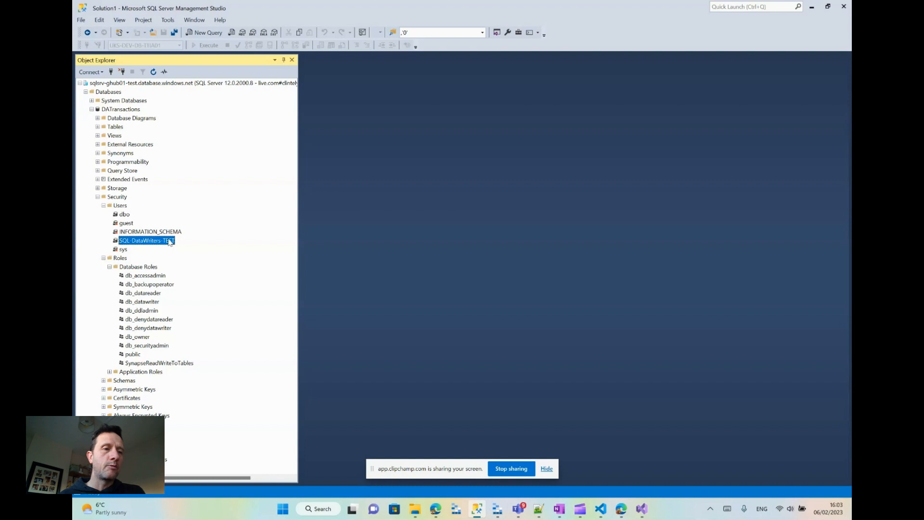
click(160, 364)
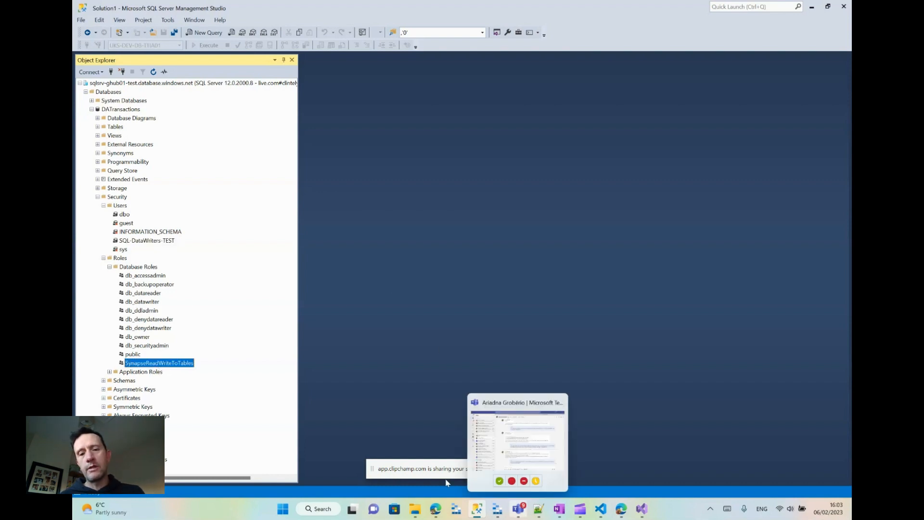
- Return to the Azure DevOps page in the browser and briefly view the DatabaseLIDA solution's projects in Visual Studio
click(624, 517)
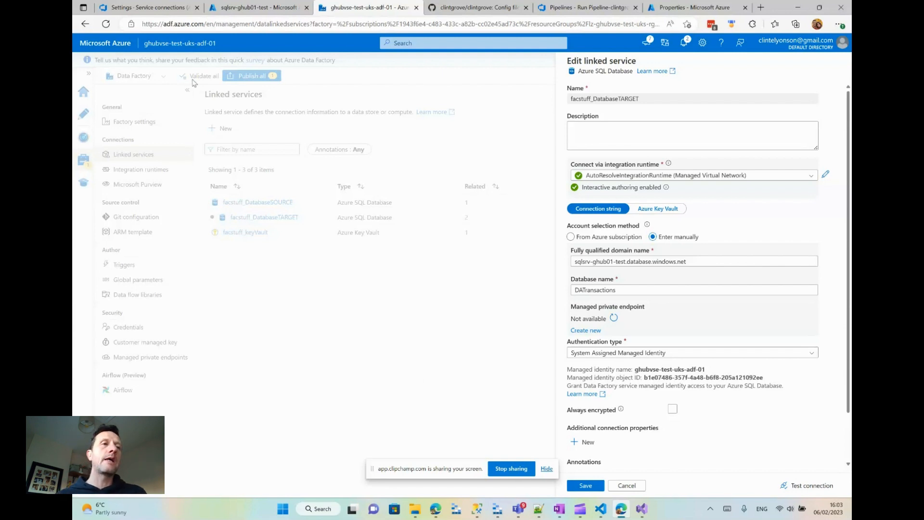
click(152, 8)
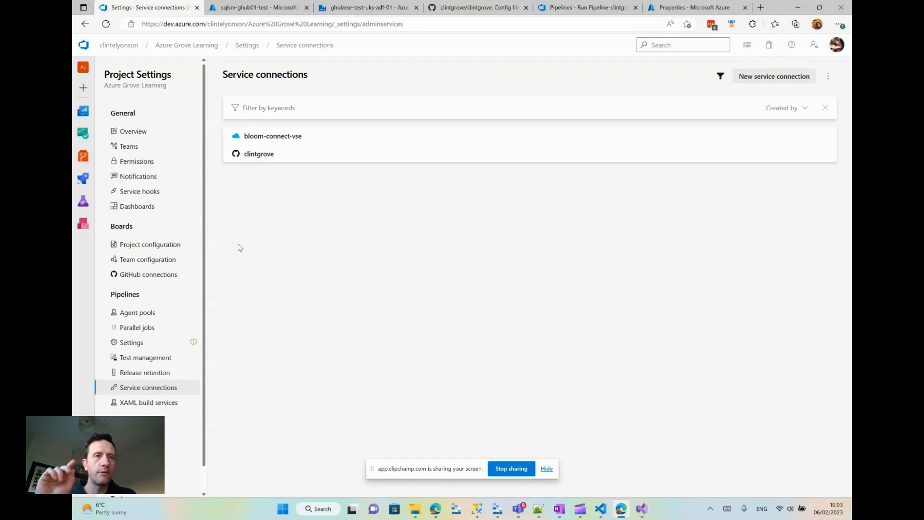
click(642, 509)
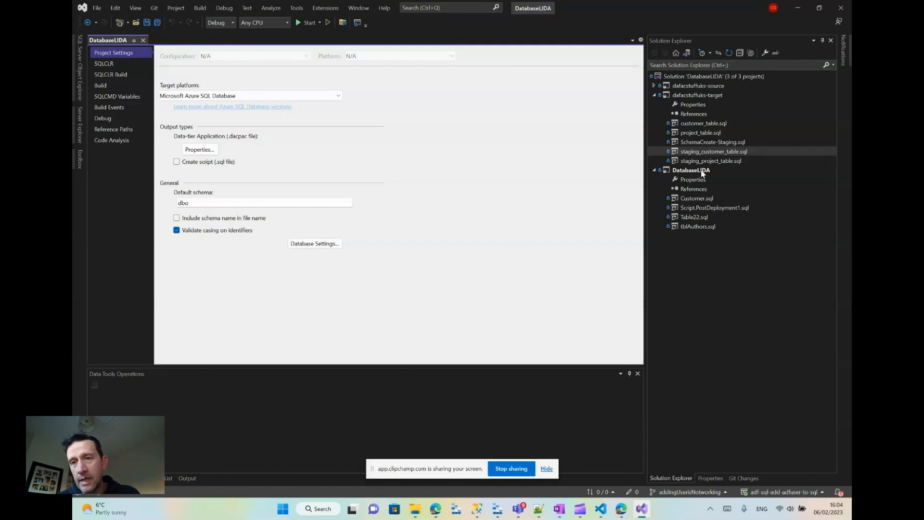
click(796, 12)
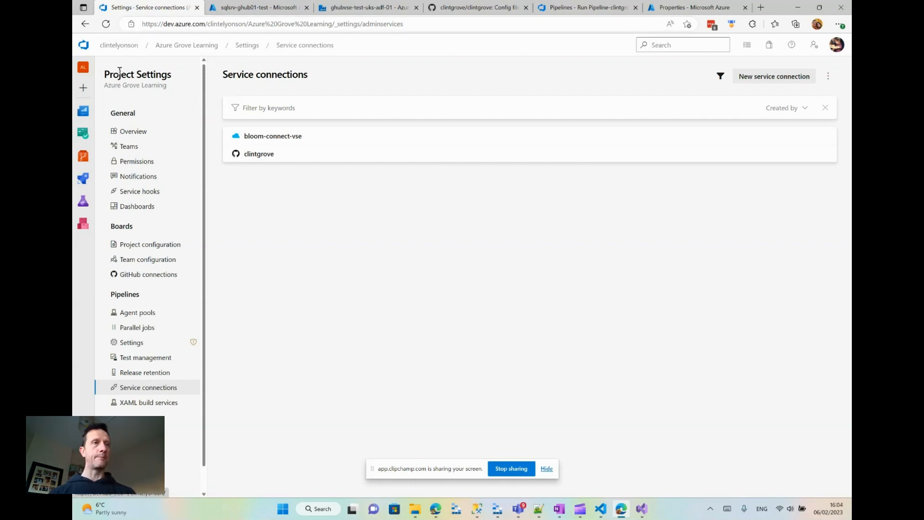
- Go from the organization's project list to the Azure Grove Learning service connections and view the bloom-connect-vse details
click(131, 42)
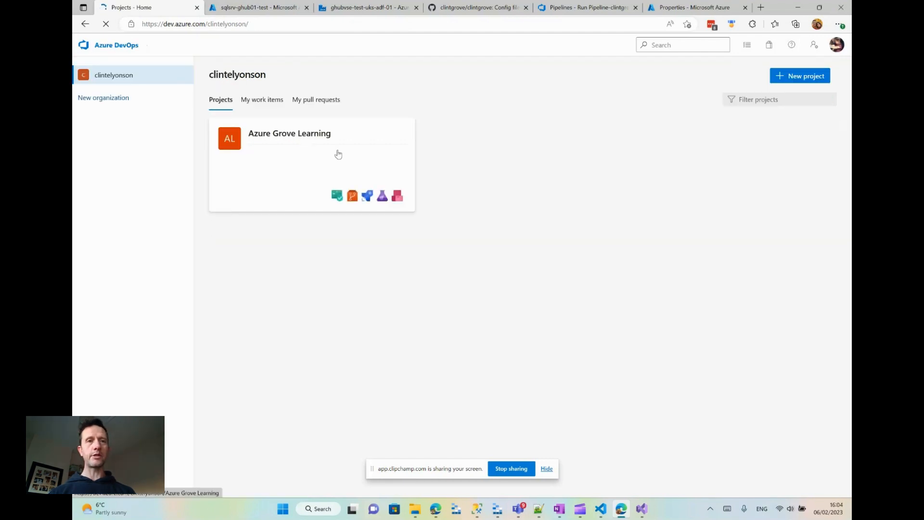
click(338, 154)
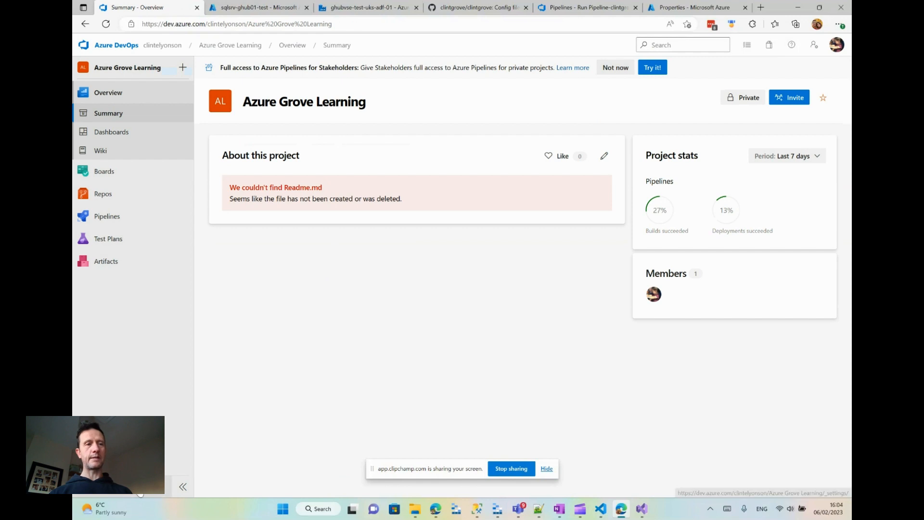
click(118, 486)
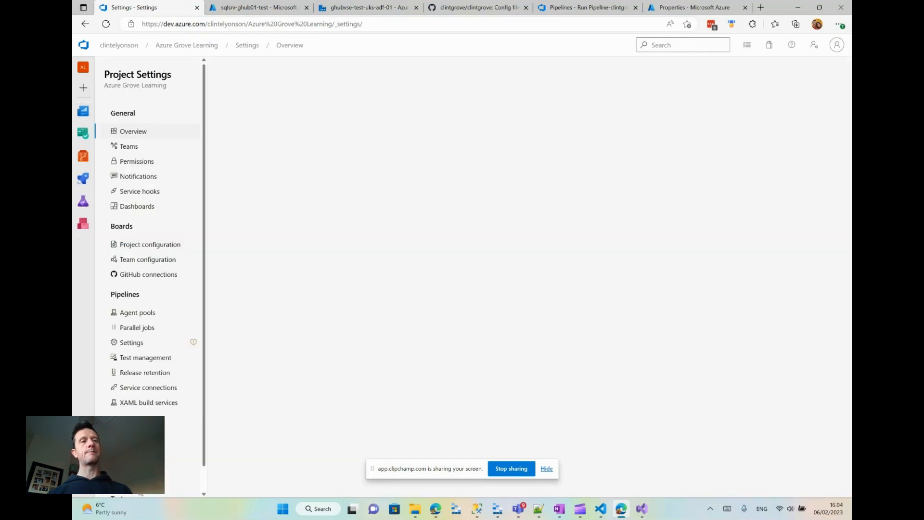
click(143, 388)
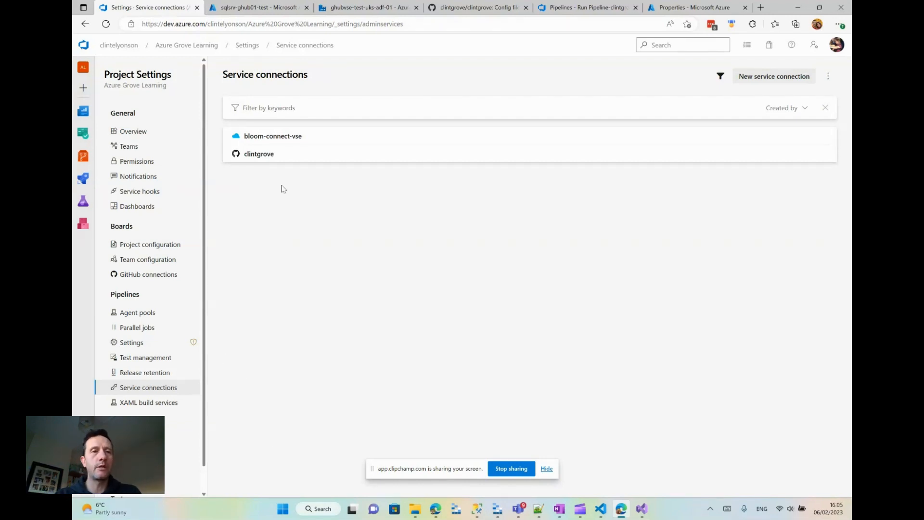
click(315, 140)
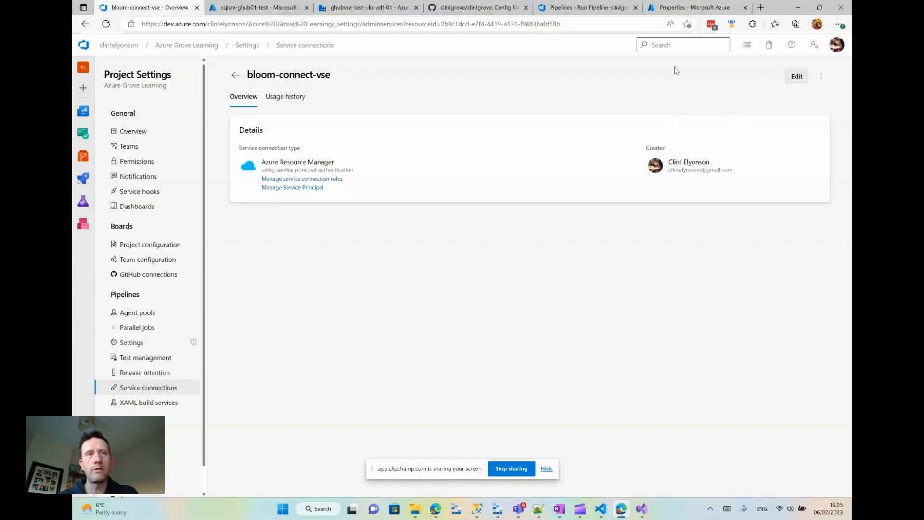
click(236, 76)
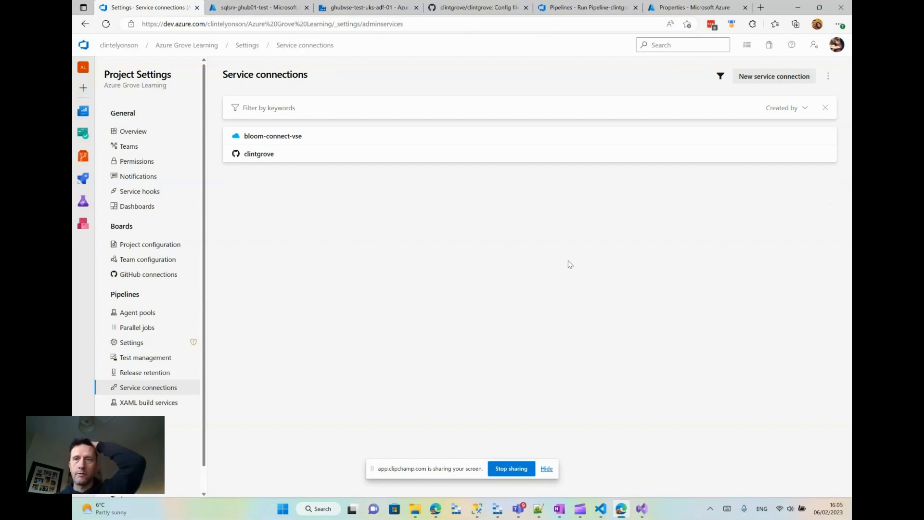
- View the authentication methods offered for a new Azure Resource Manager service connection, without creating the connection
click(764, 77)
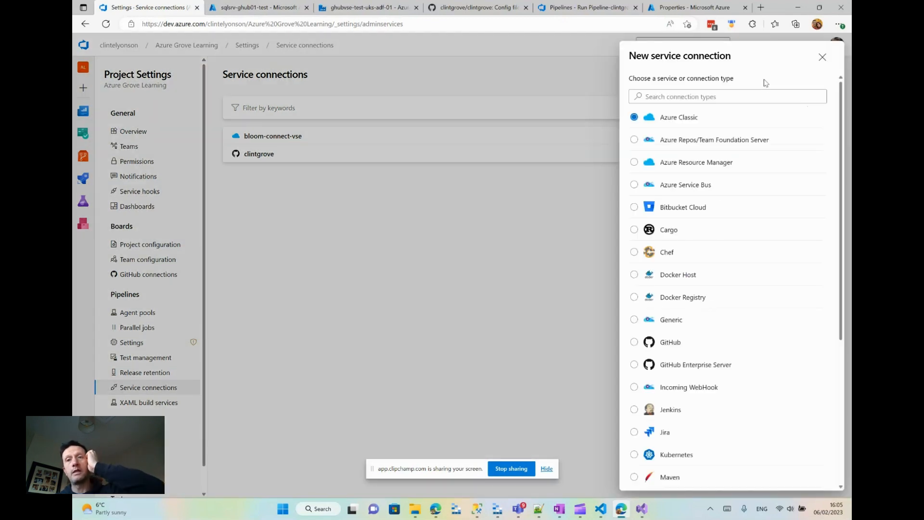
click(707, 162)
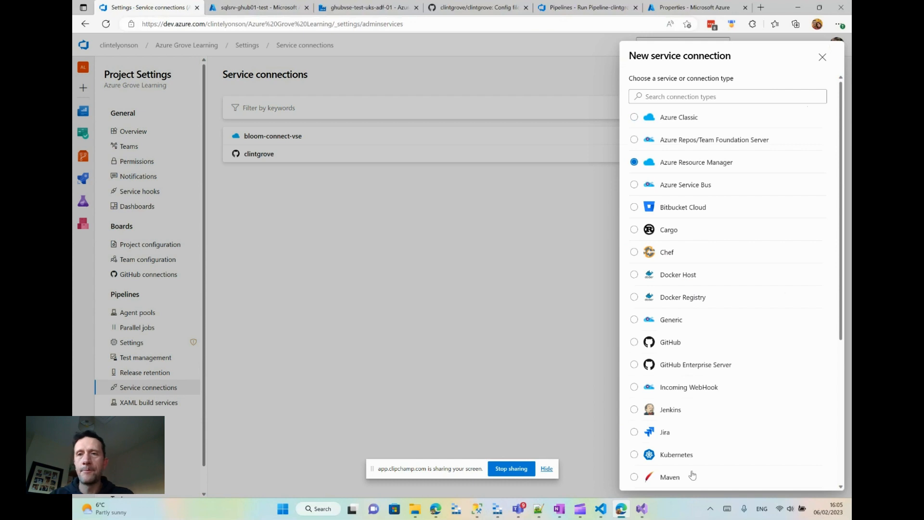
scroll(760, 362, down, 5)
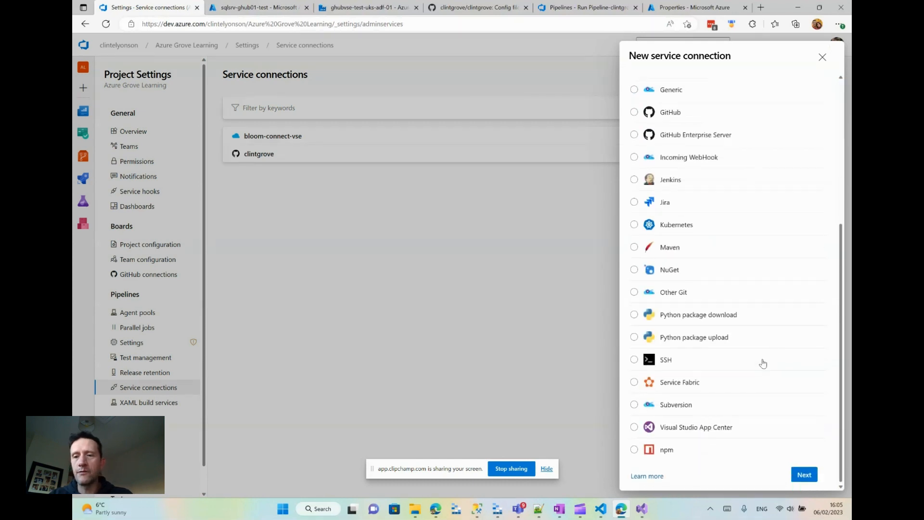
click(804, 475)
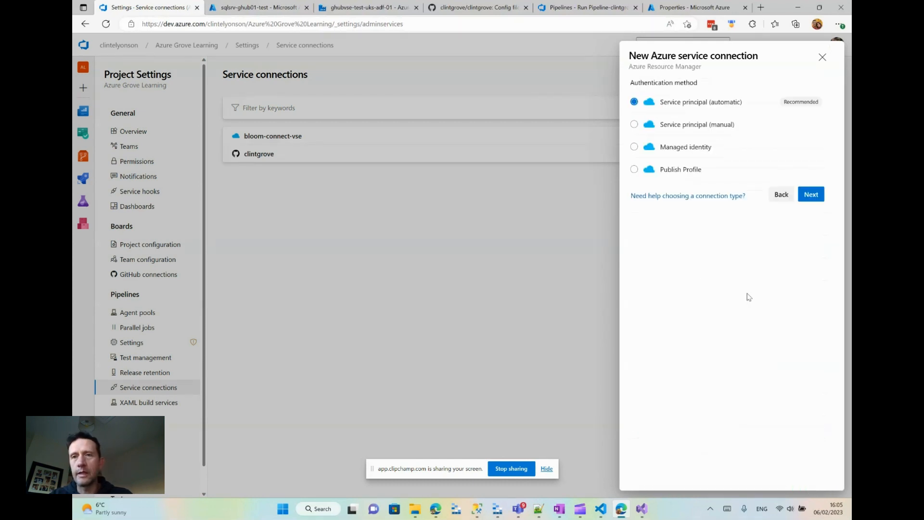
click(822, 57)
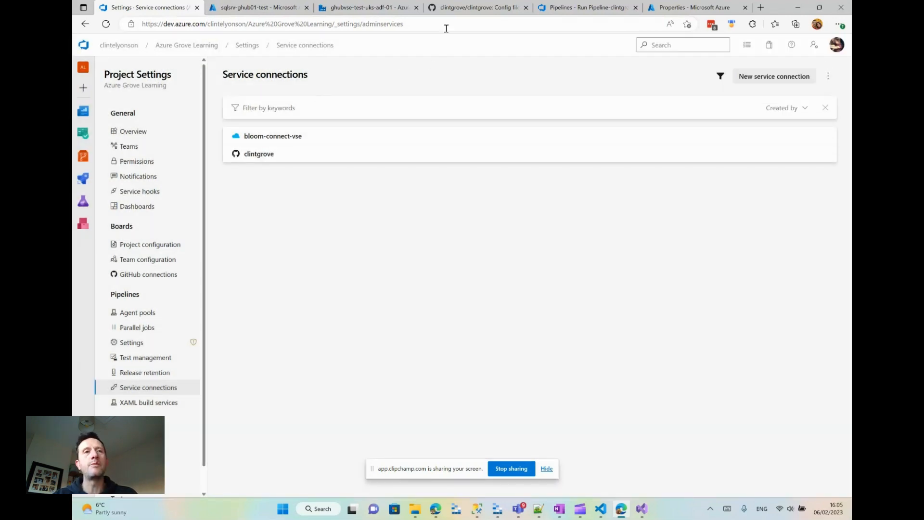
- In the Azure portal, open Azure Active Directory's app registrations and list all applications
click(674, 8)
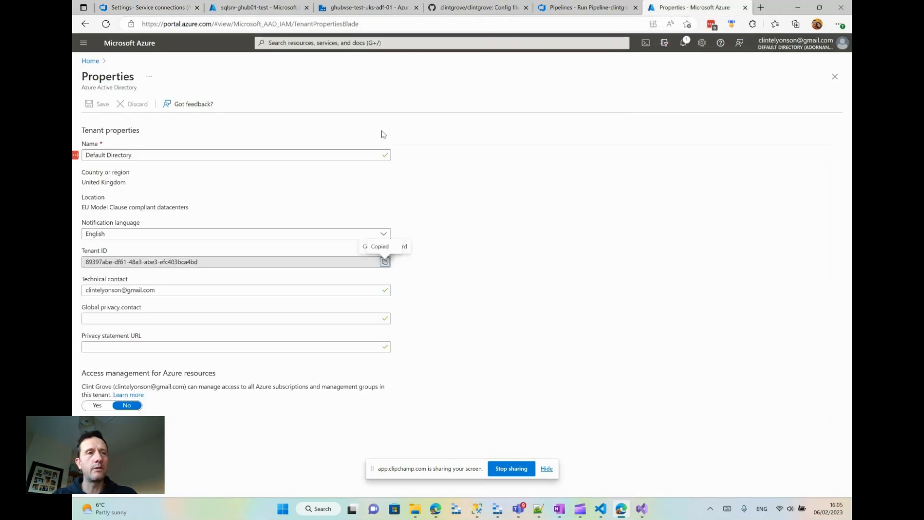
click(90, 61)
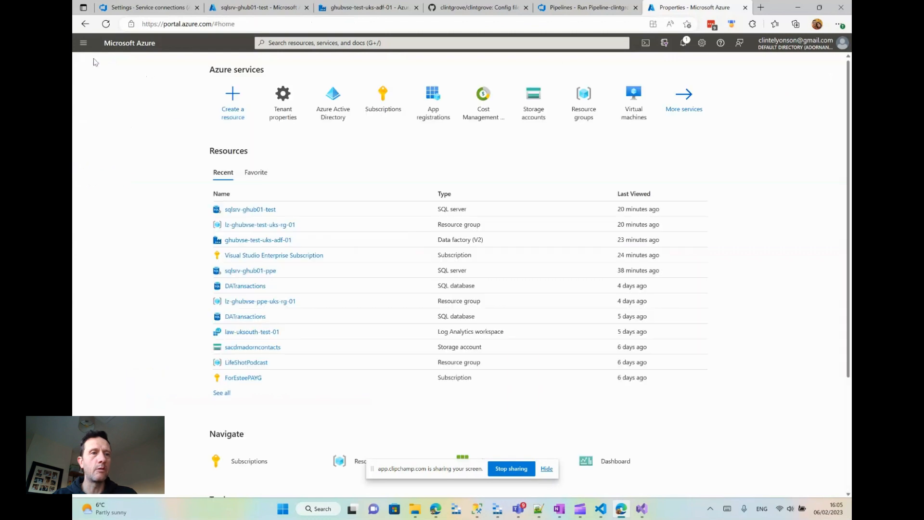
click(333, 98)
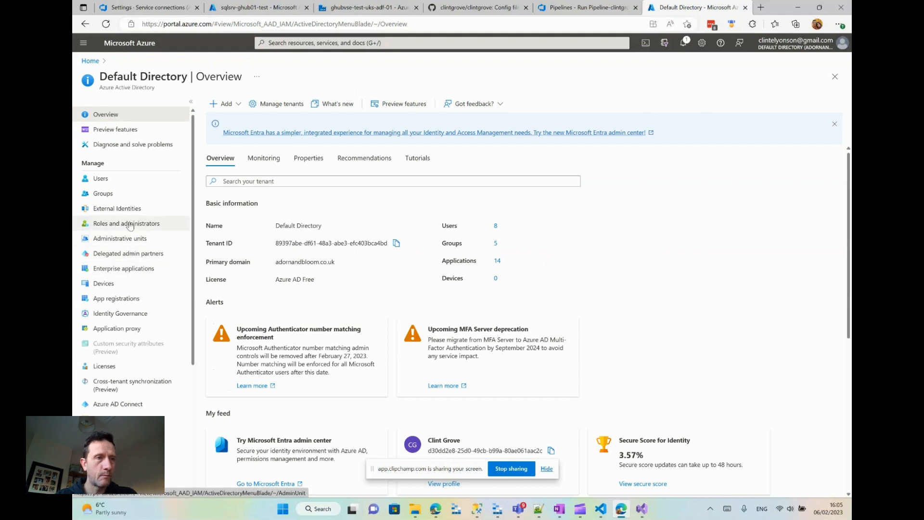
click(139, 299)
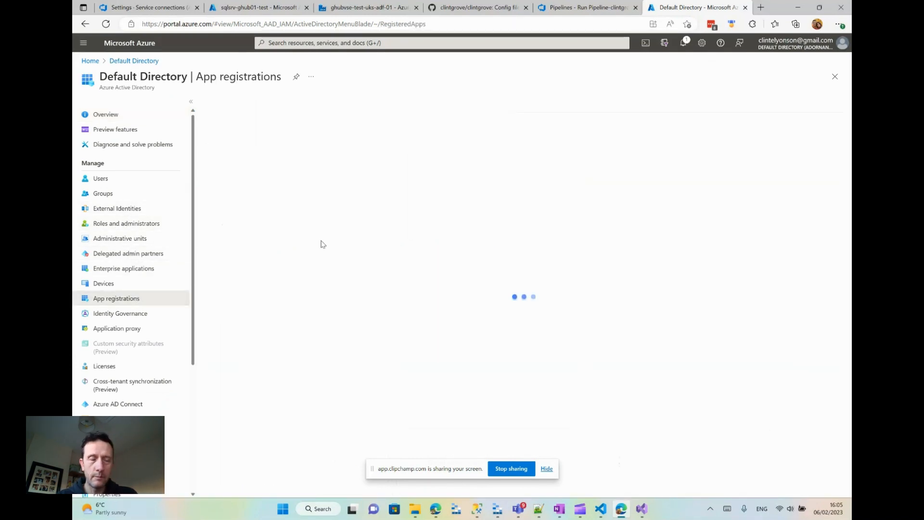
click(235, 172)
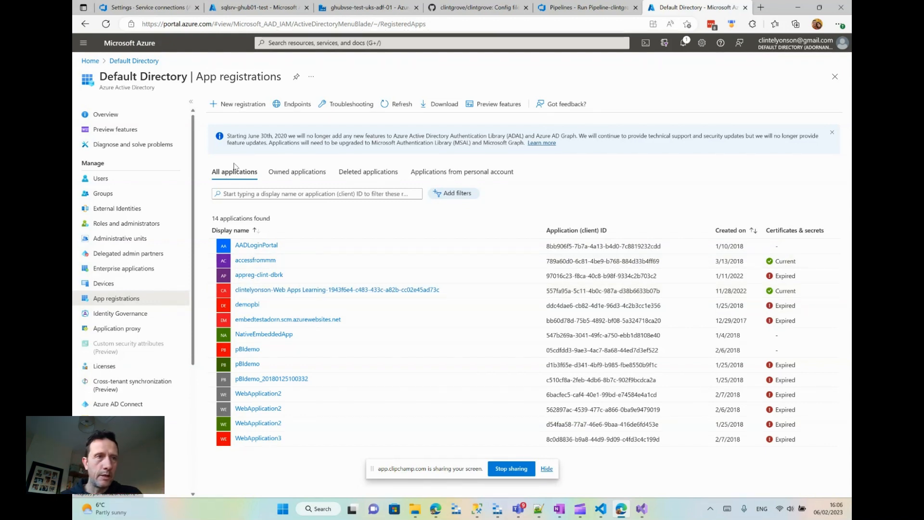
- Open the access control (IAM) page of the Visual Studio Enterprise Subscription from the Azure portal home
click(89, 62)
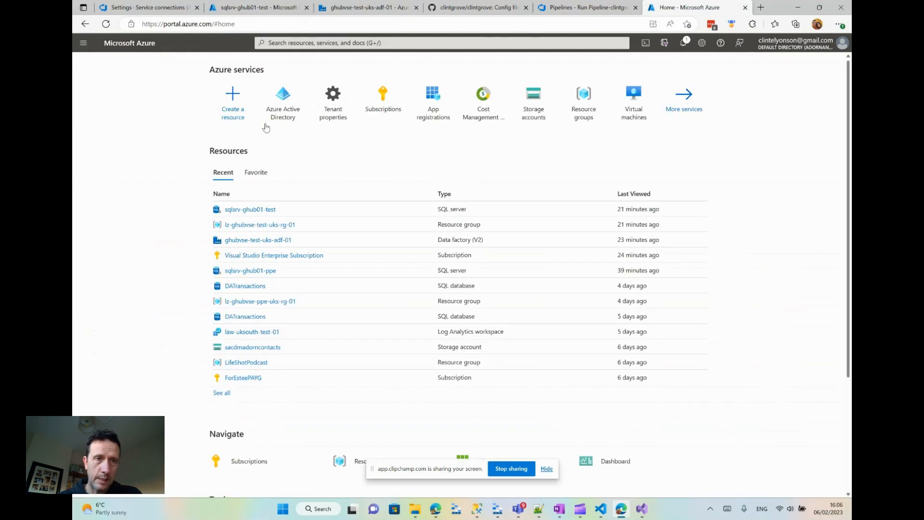
mouse_move(276, 115)
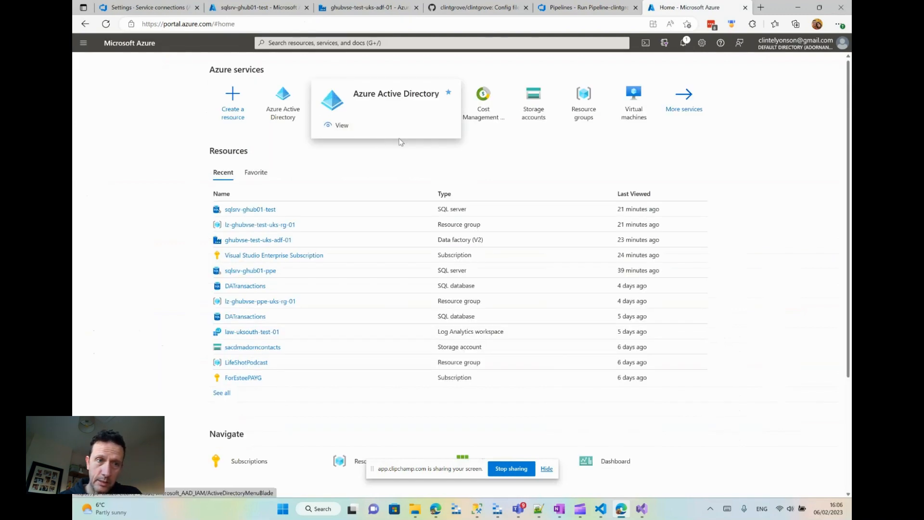
click(279, 256)
click(121, 150)
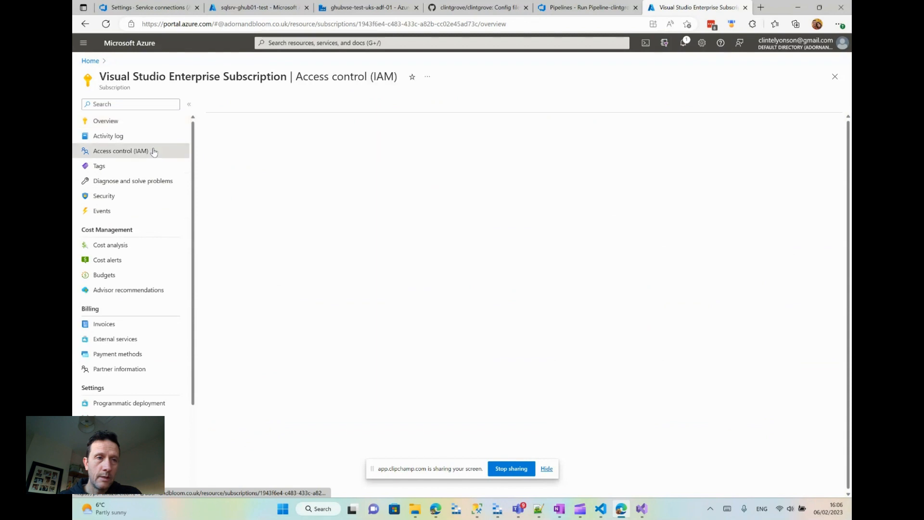
- View the role assignments of the Visual Studio Enterprise Subscription and return to the portal home page
click(265, 135)
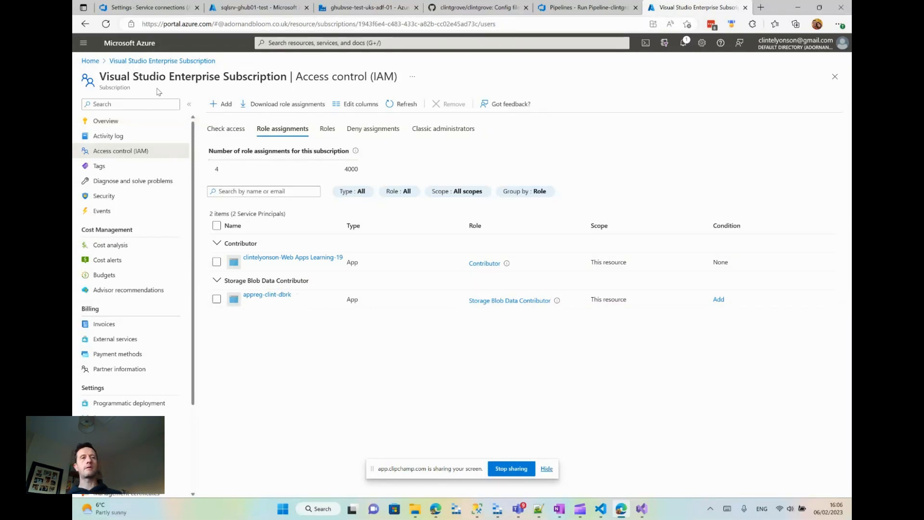
click(91, 61)
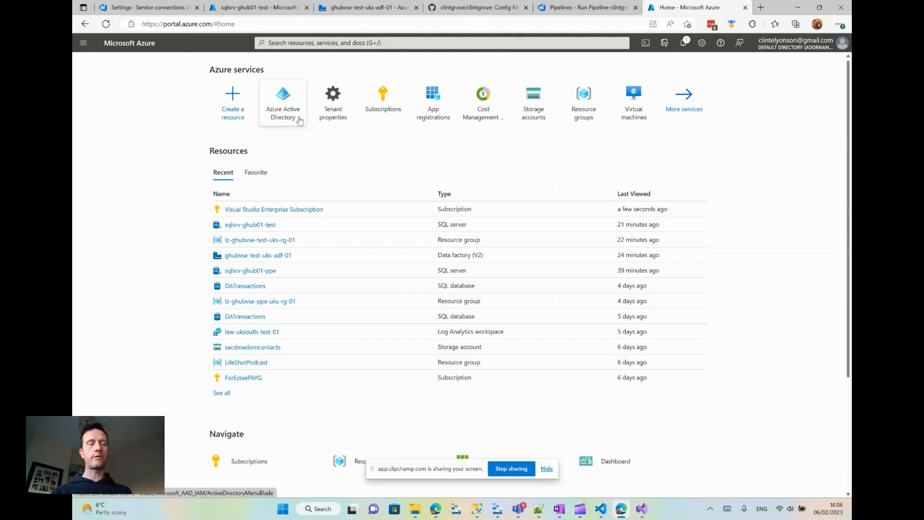
- In Azure Active Directory's roles and administrators, search for "directory reader" and open the Directory Readers role's assignments
click(298, 117)
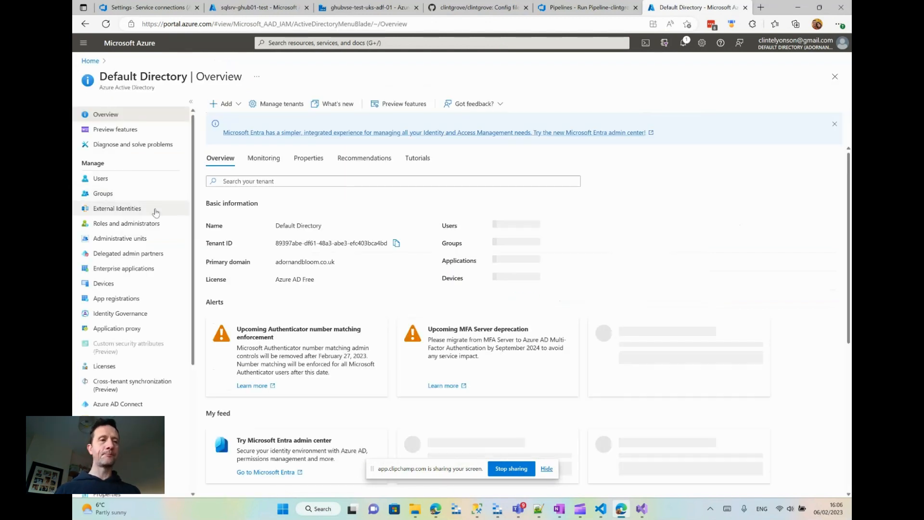
click(143, 225)
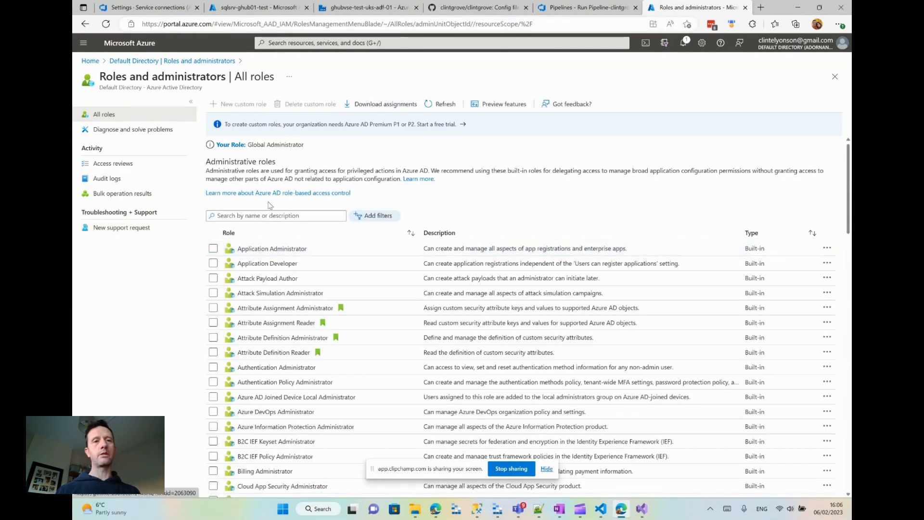
click(260, 215)
text(direct)
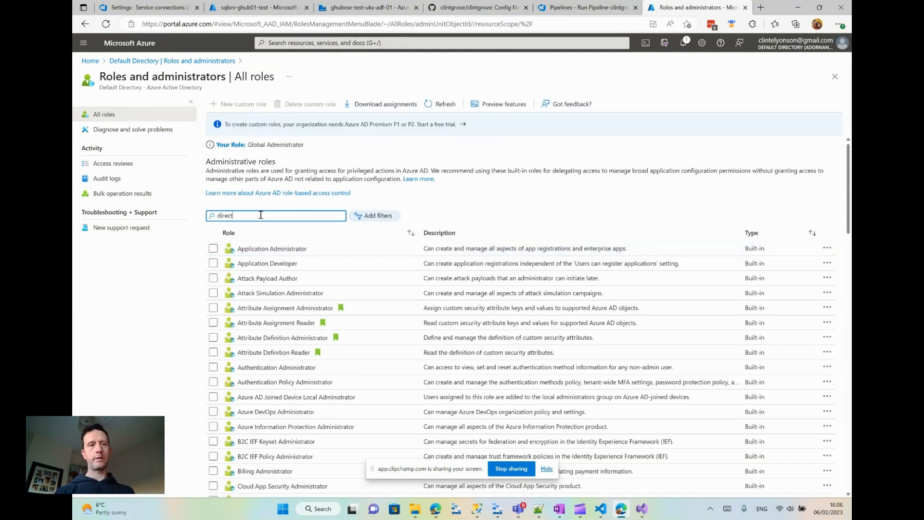
text(ory reader)
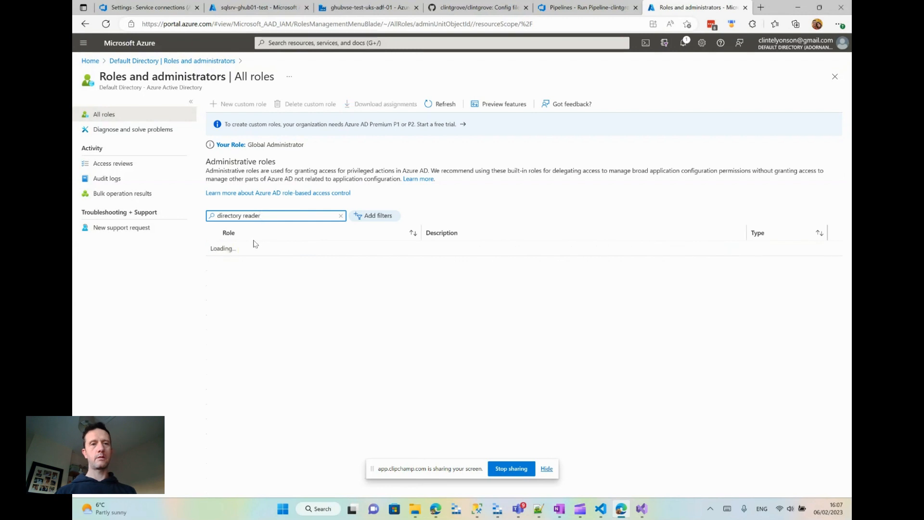
click(283, 247)
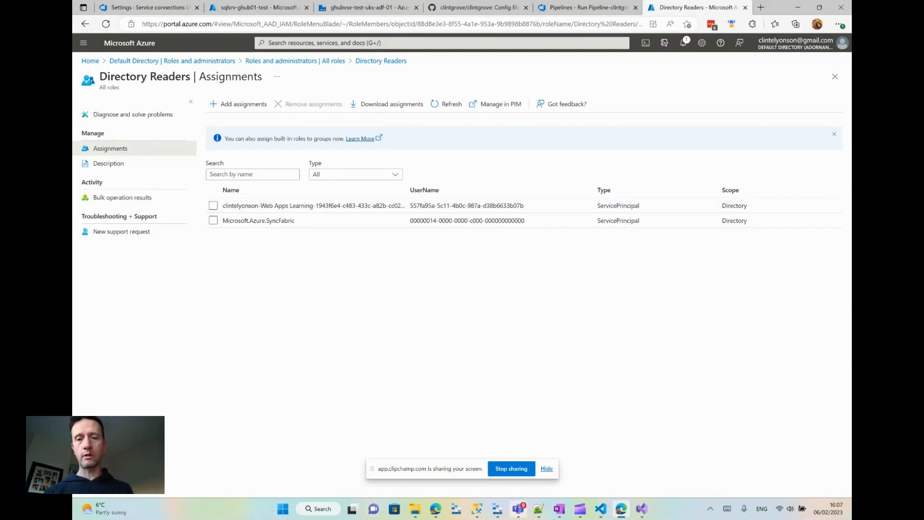
- Switch to Visual Studio Code, review the Add-AzADGroupMember command in AddADFUserToSecurityGroup.ps1, and return to the Azure portal
click(600, 509)
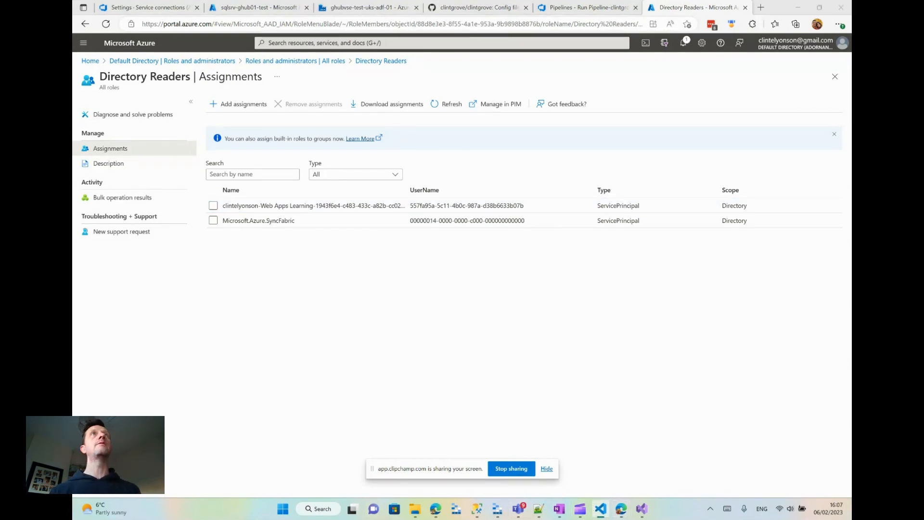
drag(445, 1, 487, 103)
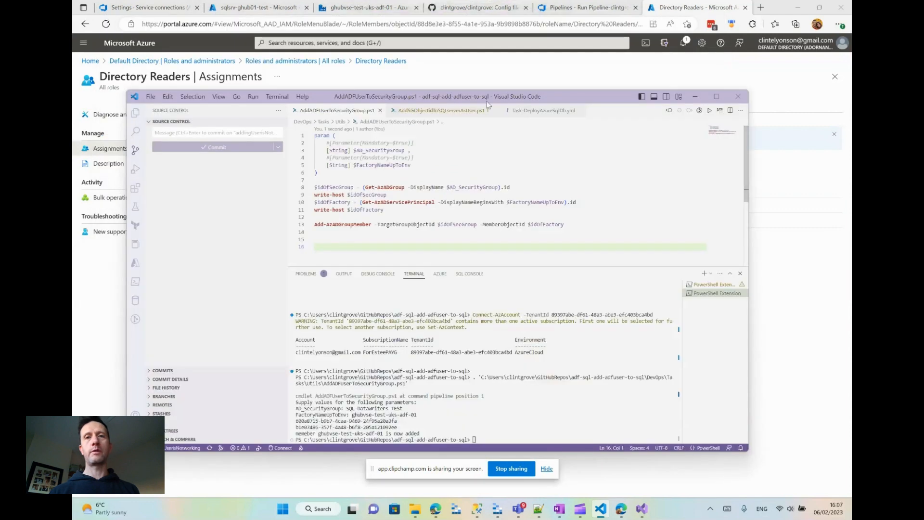
double_click(590, 99)
click(348, 124)
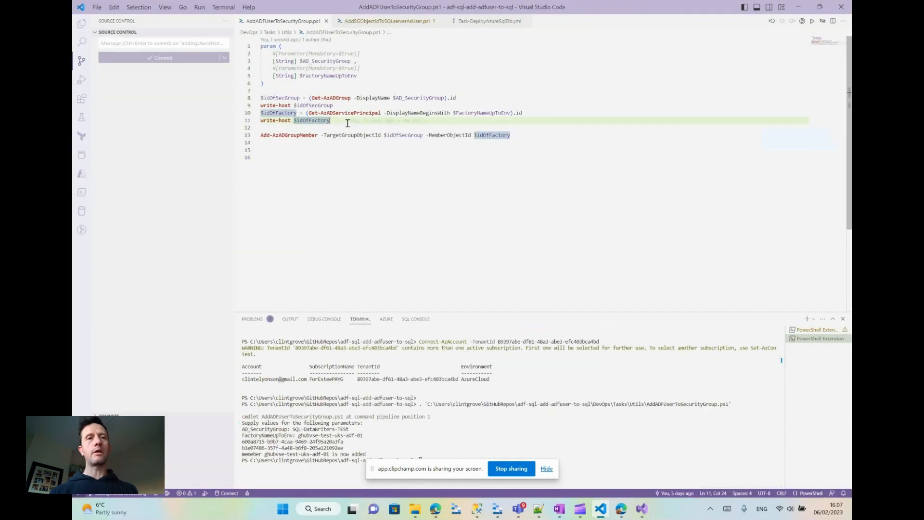
double_click(291, 136)
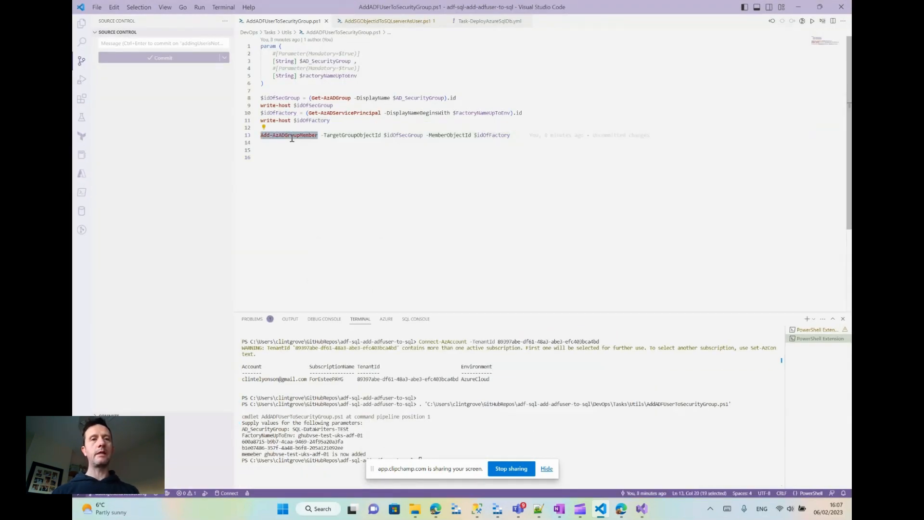
click(331, 159)
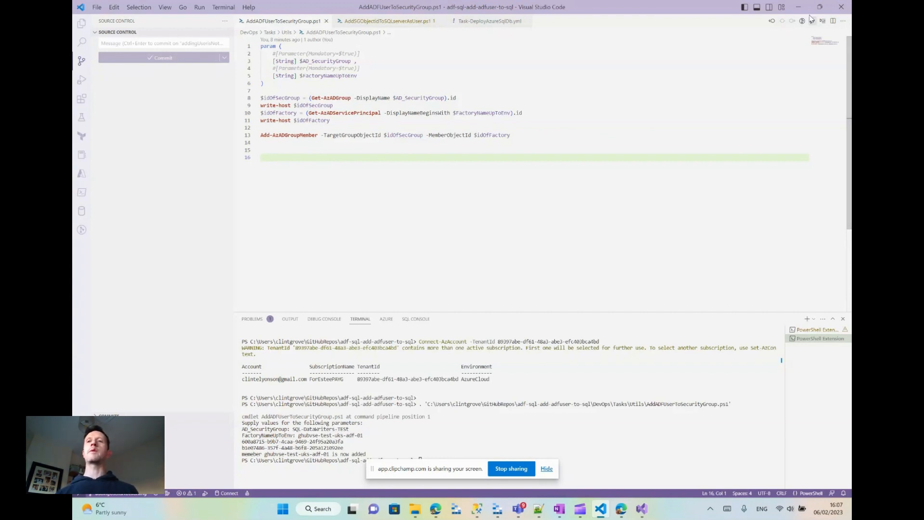
click(797, 7)
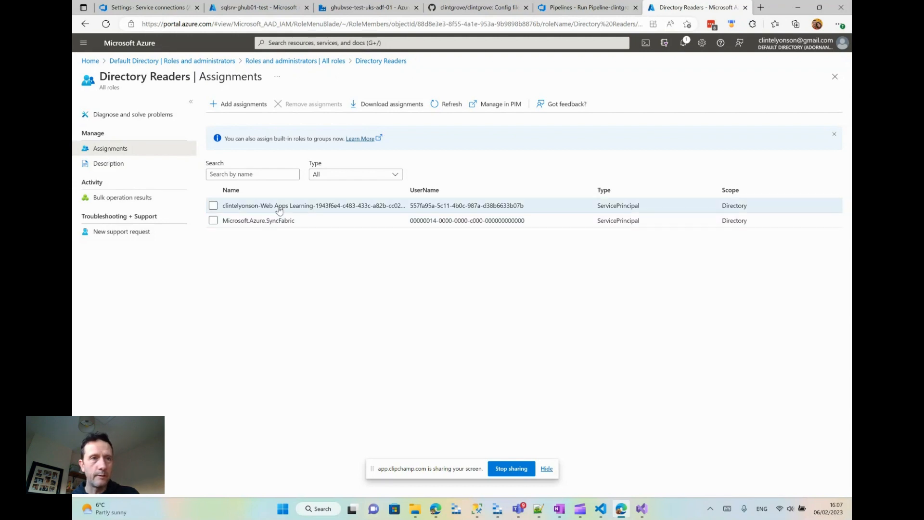
- Go back to Azure Active Directory and show the members of the SQLadmins group
click(305, 61)
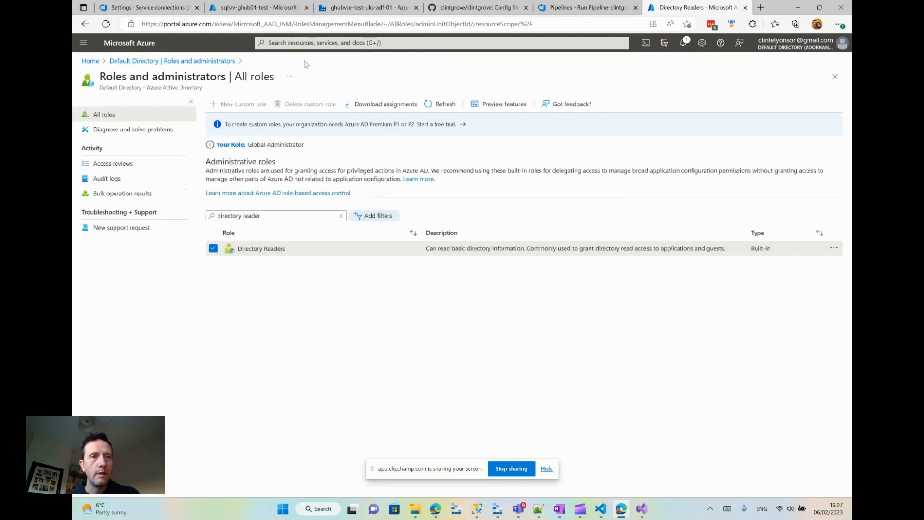
click(163, 63)
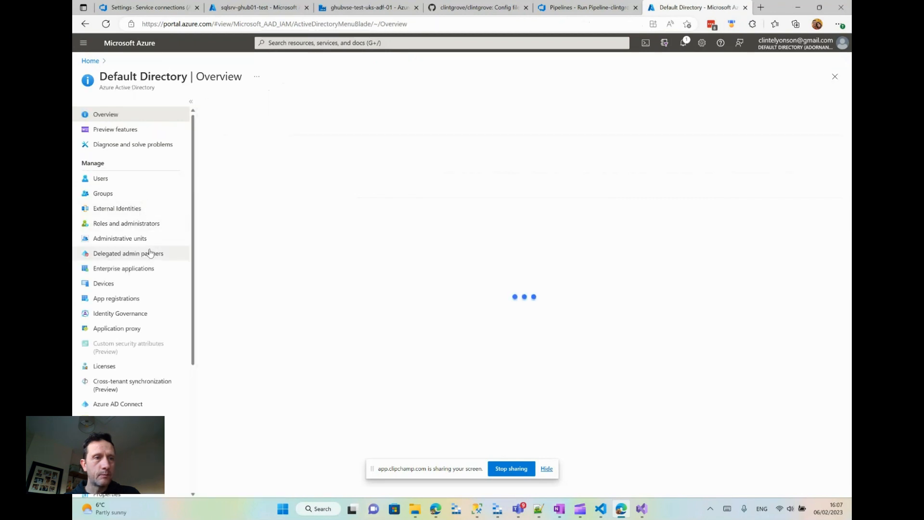
click(126, 194)
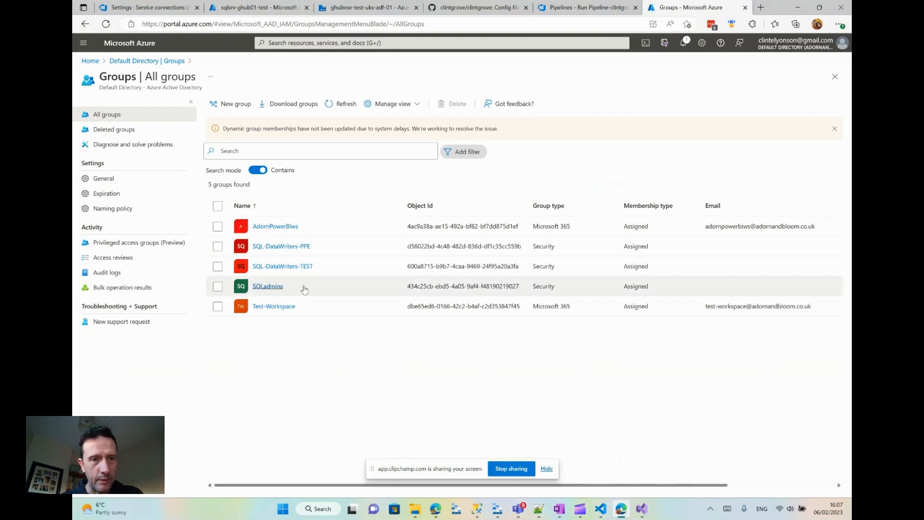
click(282, 286)
click(267, 286)
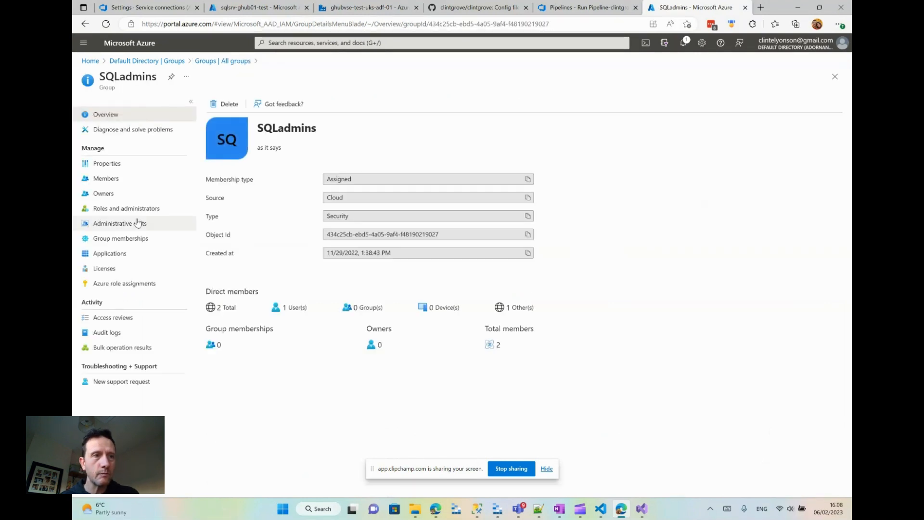
click(106, 178)
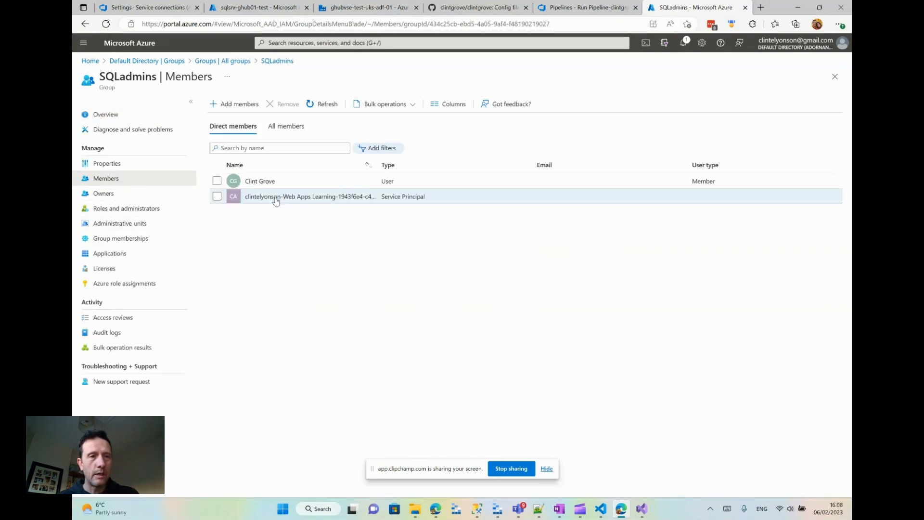
- Compare the SQLadmins group with the Azure Active Directory admin set on the sqlsrv-ghub01-test SQL server
double_click(122, 77)
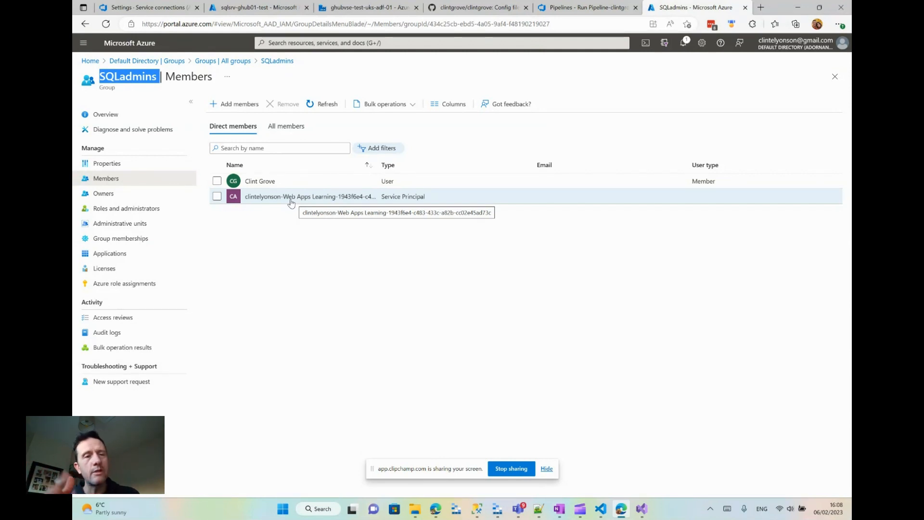
click(285, 229)
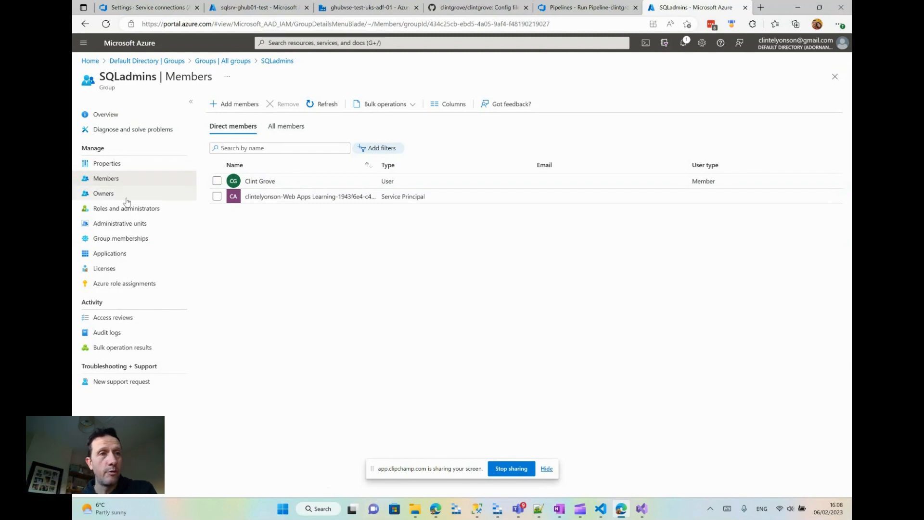
double_click(122, 79)
click(250, 291)
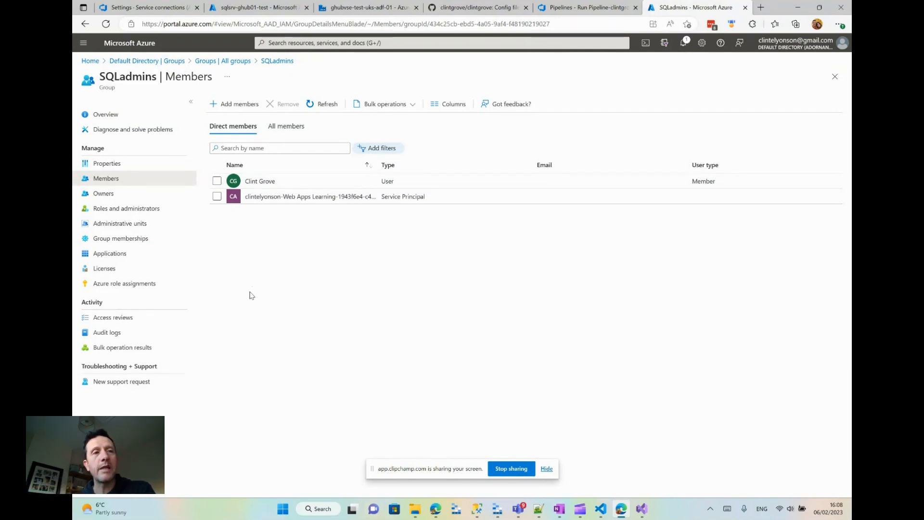
click(286, 11)
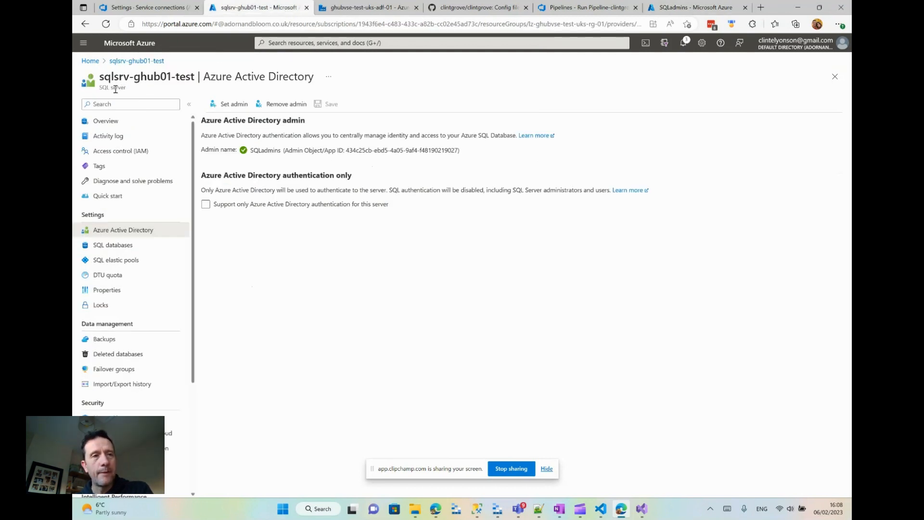
double_click(262, 153)
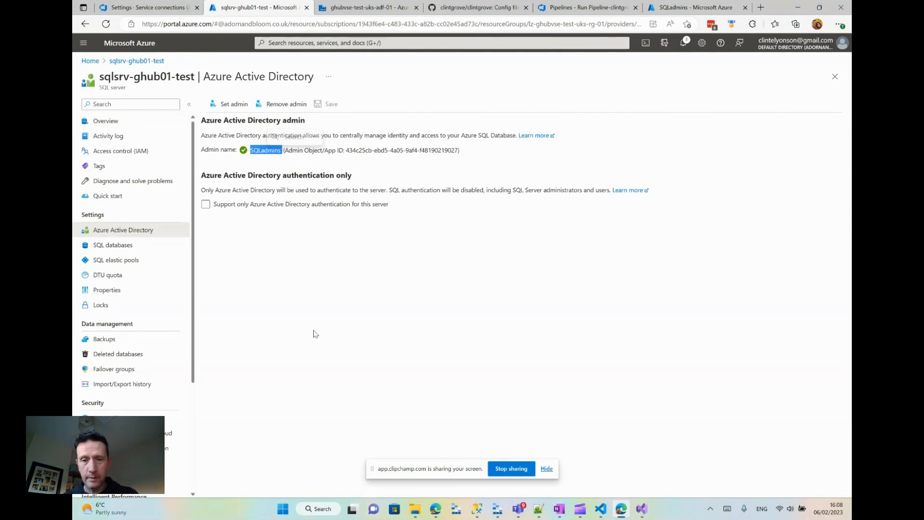
- Switch to Visual Studio Code, open AzureSQL.json from the AzureSQL ARM templates folder, and search it for "sqladmin"
click(600, 512)
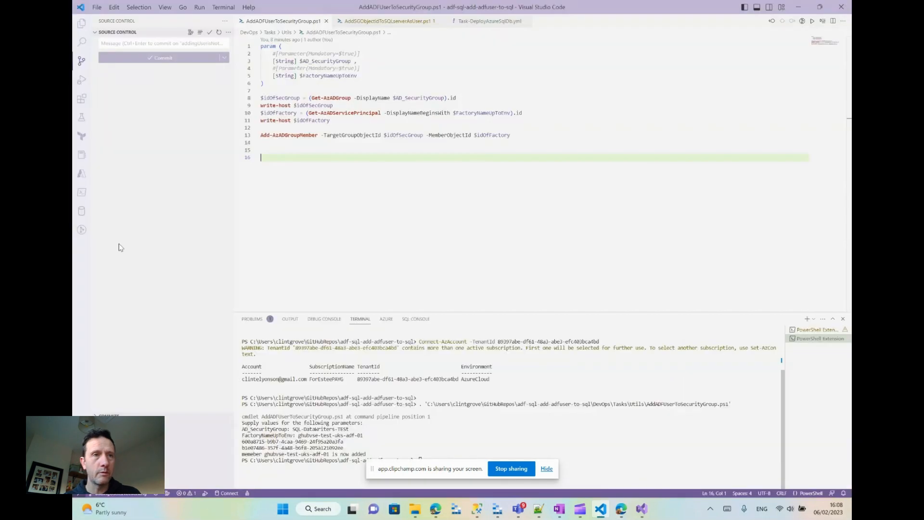
scroll(159, 216, down, 5)
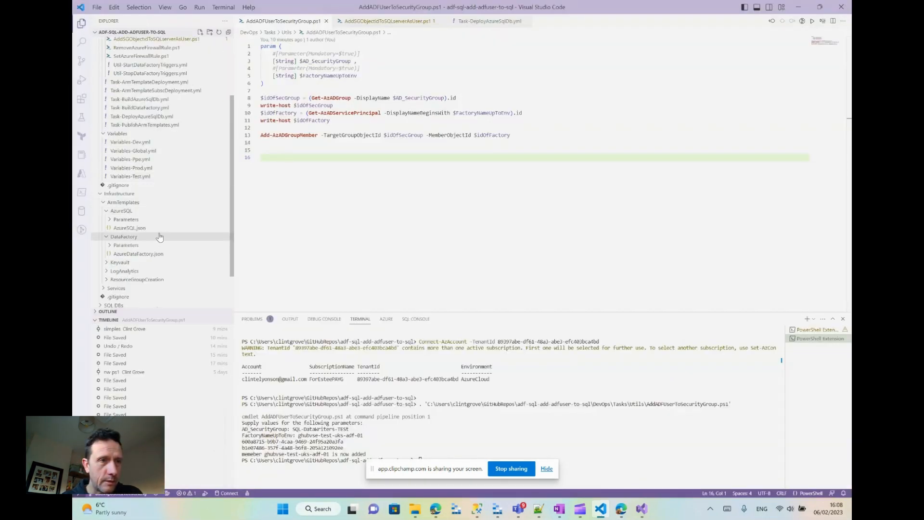
click(159, 228)
click(404, 188)
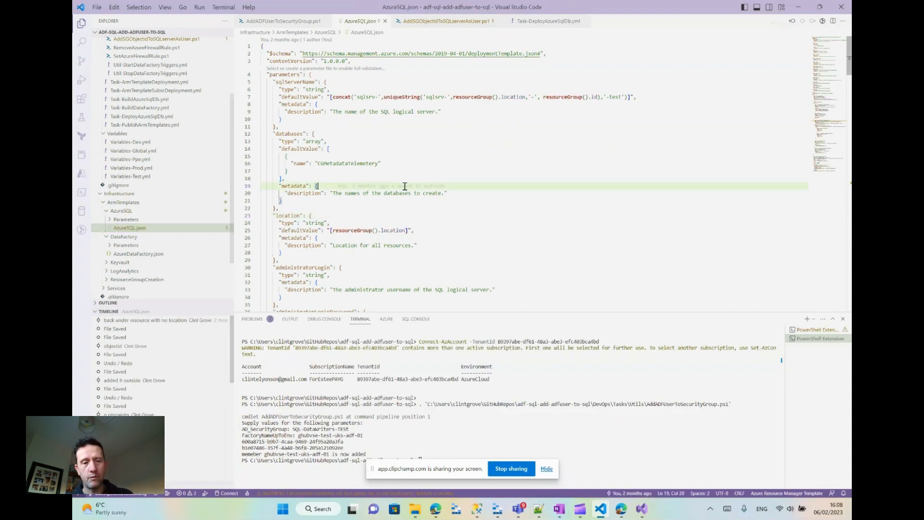
key(ctrl+f)
text(sqladmin)
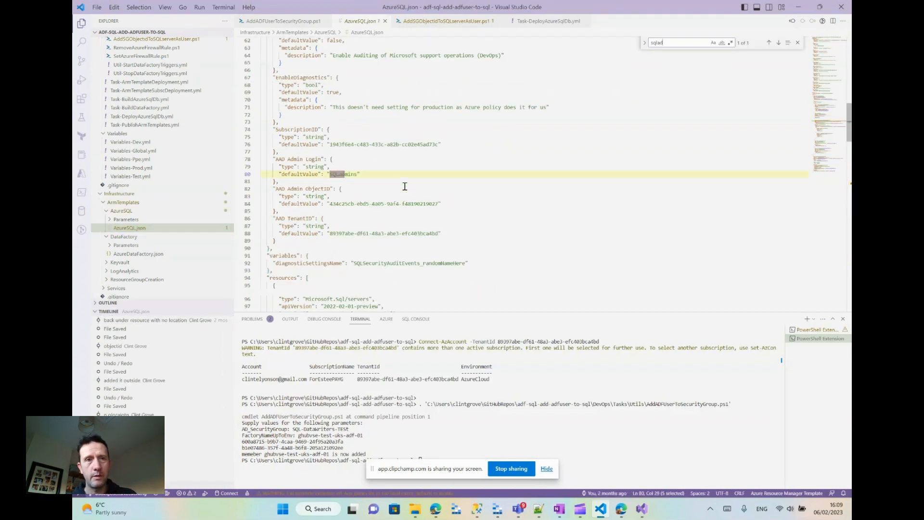
- Find where the "AAD Admin Login" parameter is used in the AzureSQL.json template
click(301, 169)
double_click(297, 158)
click(290, 176)
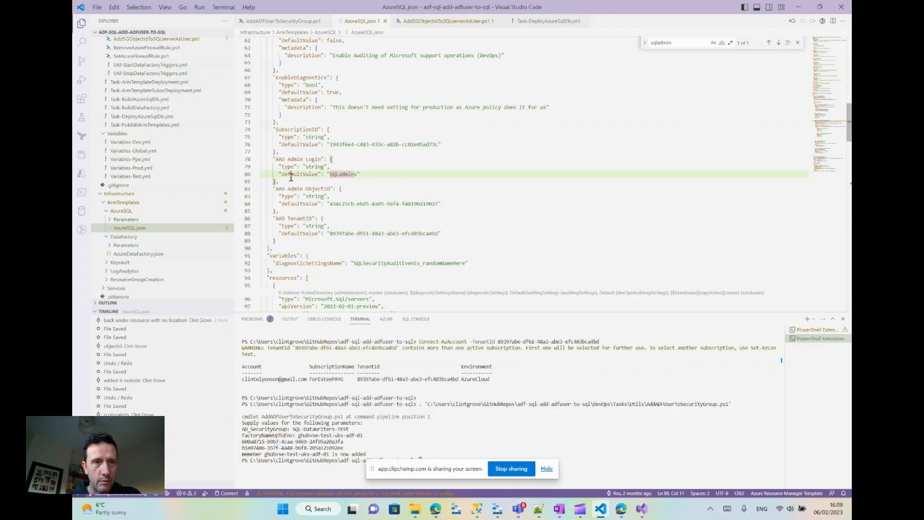
drag(279, 159, 315, 159)
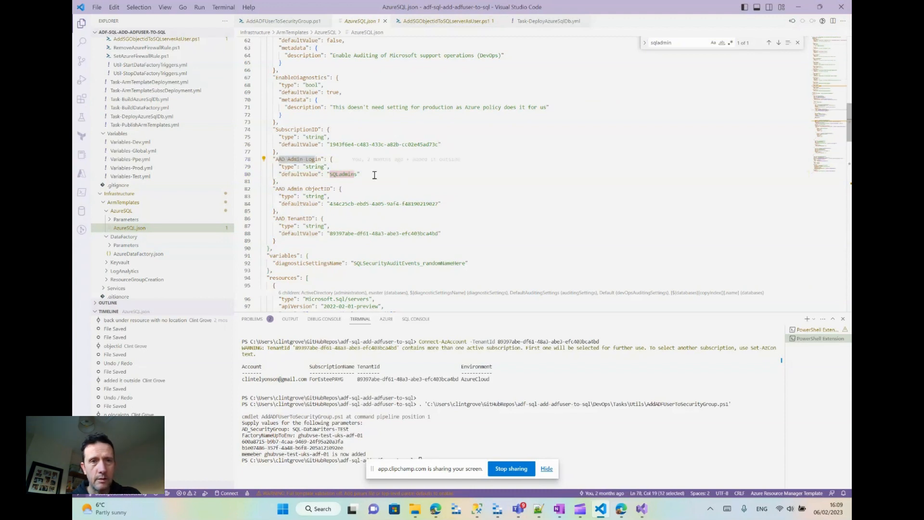
click(297, 159)
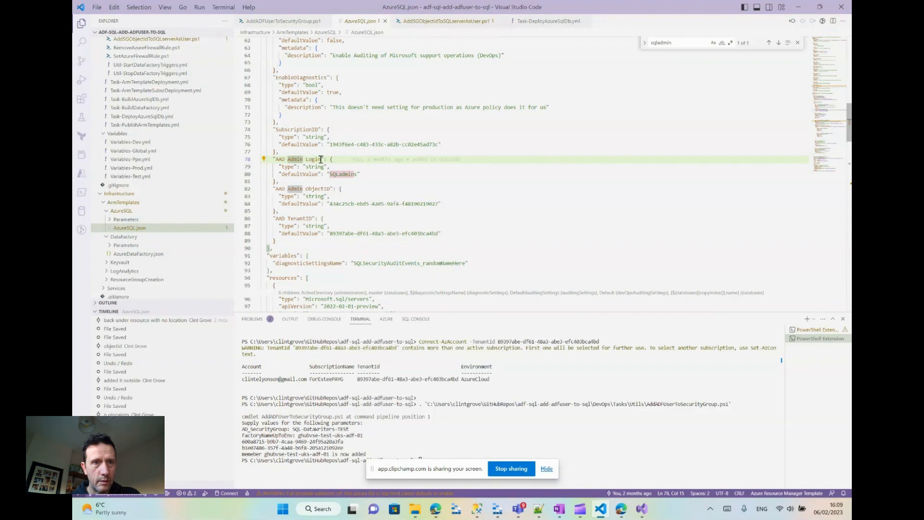
drag(321, 159, 275, 159)
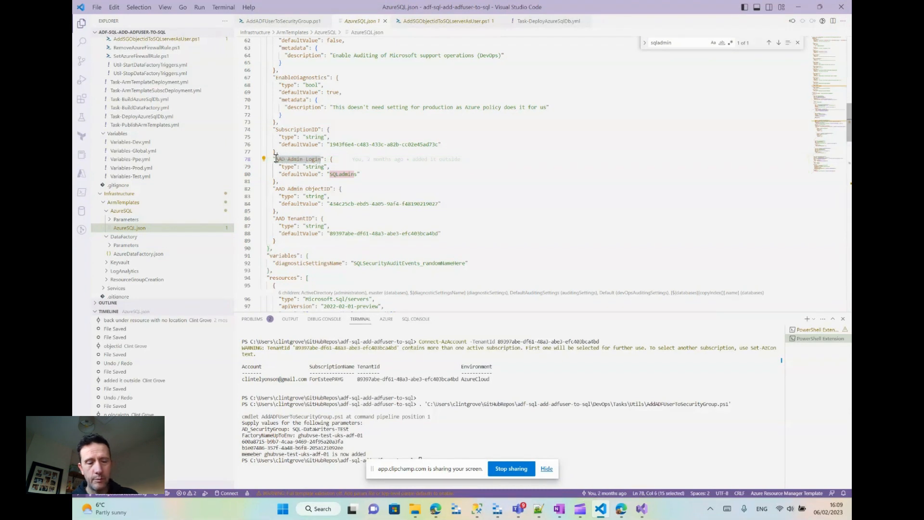
key(ctrl+f)
key(Return)
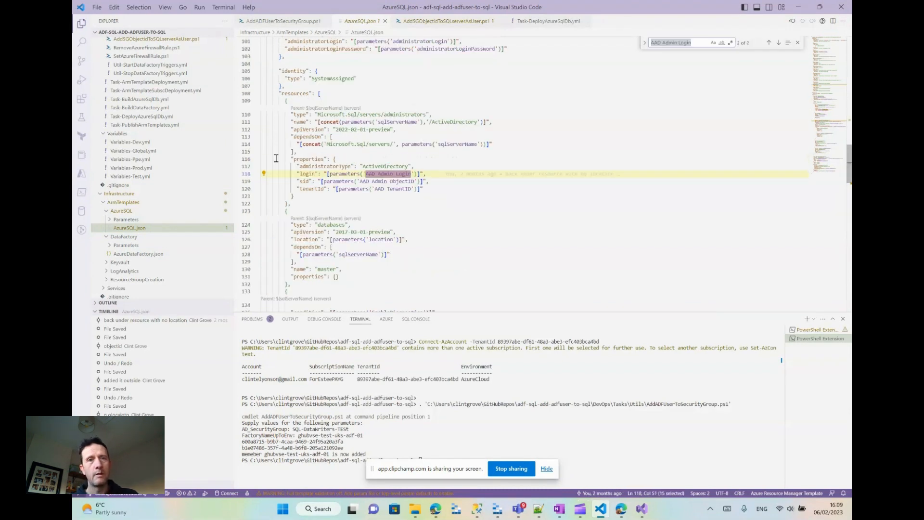
- Examine the Microsoft.Sql/servers/administrators resource in the template and highlight its ActiveDirectory administrator type
scroll(457, 155, up, 1)
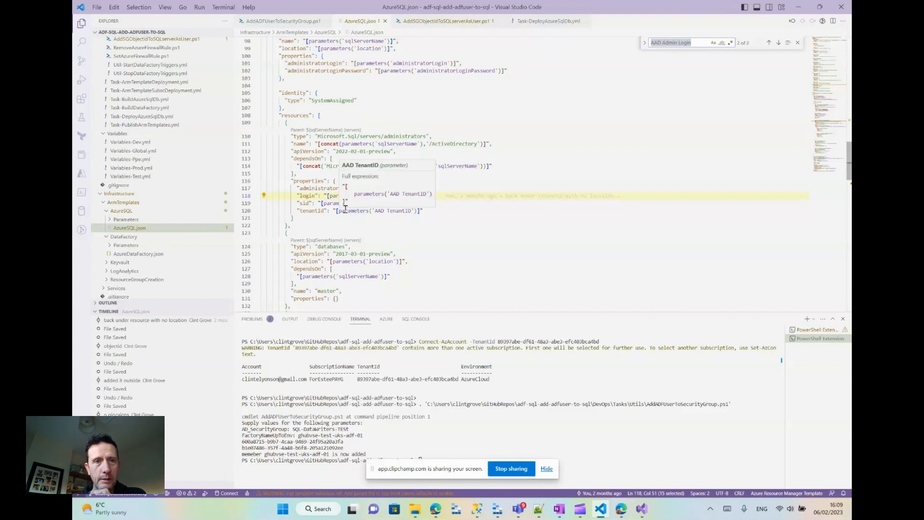
key(Down)
key(Down)
key(Down)
key(Down)
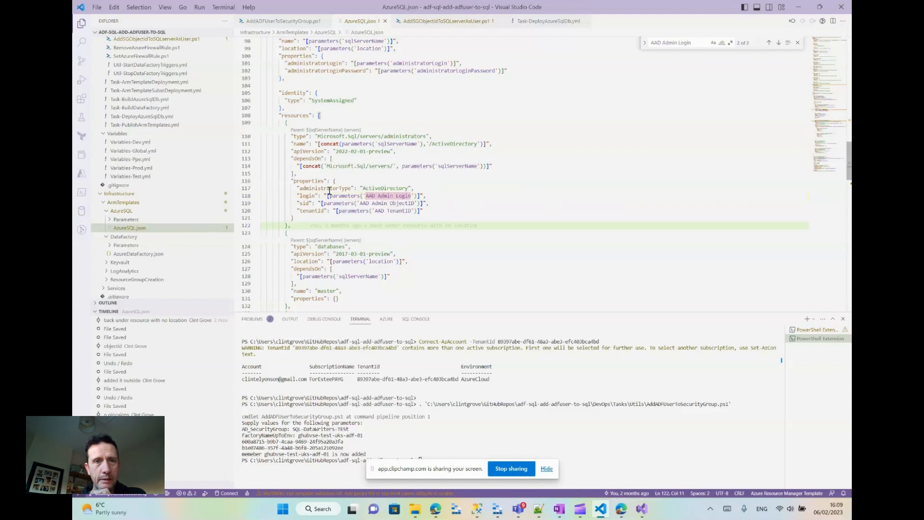
double_click(372, 188)
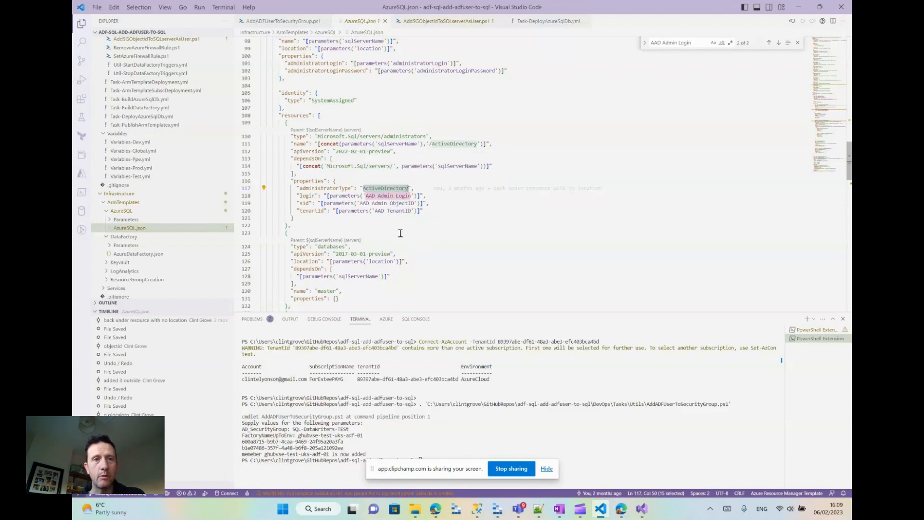
- Highlight the administrators resource in AzureSQL.json and compare it with the Azure Active Directory admin of sqlsrv-ghub01-test in the Azure portal
drag(400, 233, 309, 152)
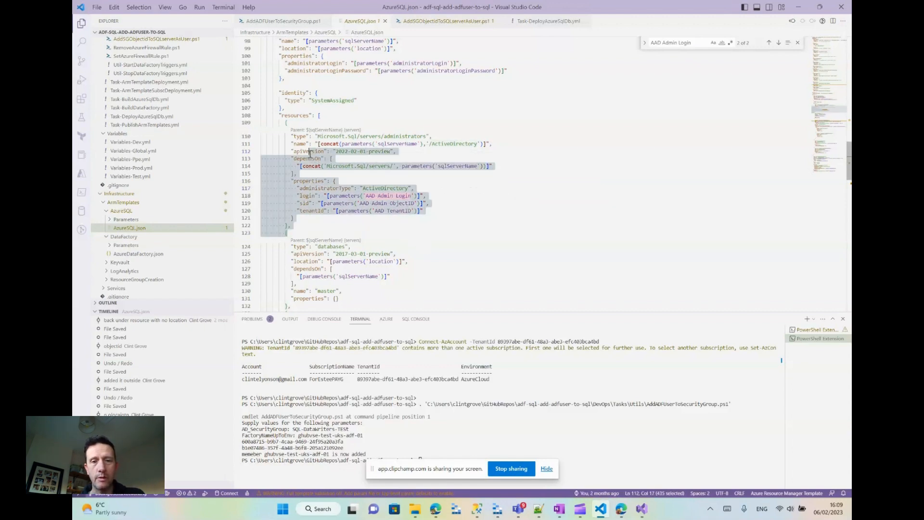
click(619, 507)
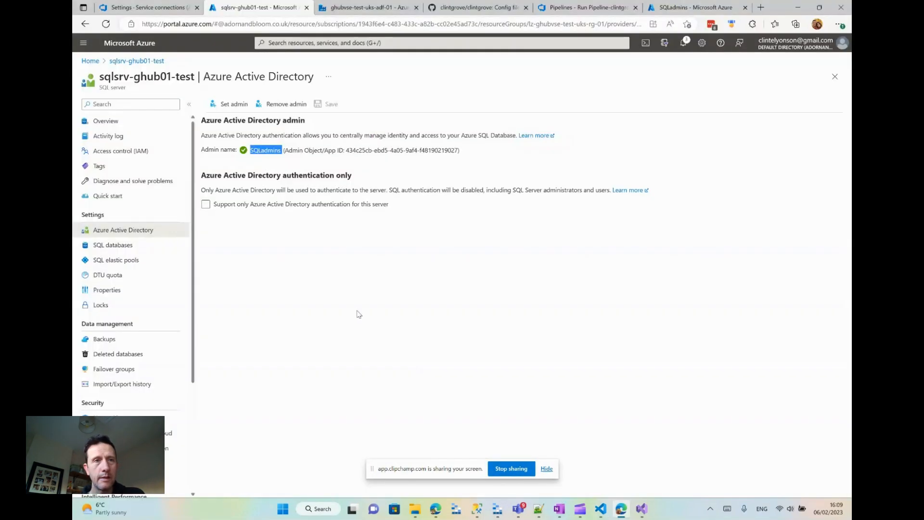
double_click(262, 150)
drag(206, 120, 305, 120)
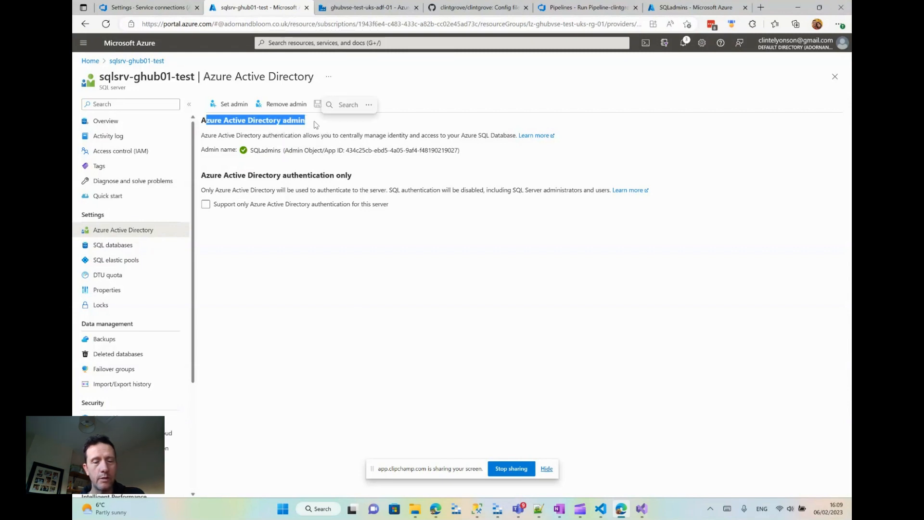
click(580, 509)
click(609, 439)
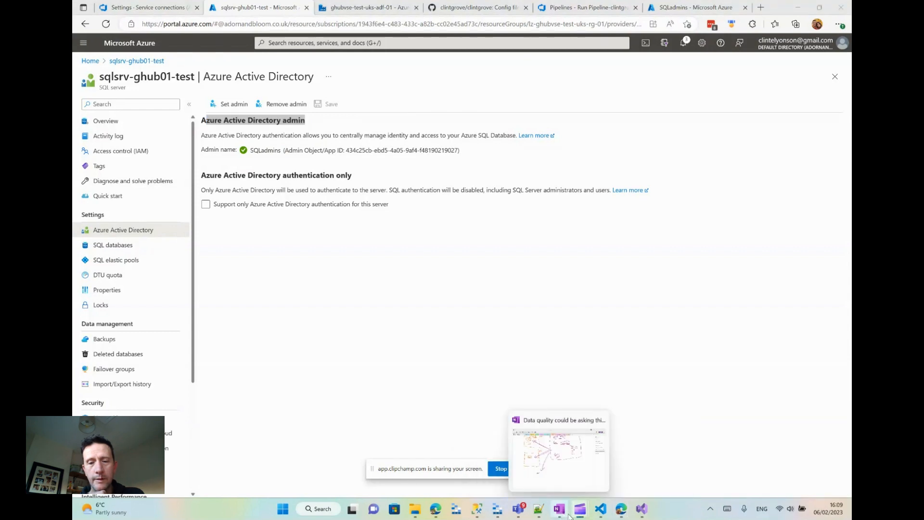
mouse_move(578, 513)
click(546, 465)
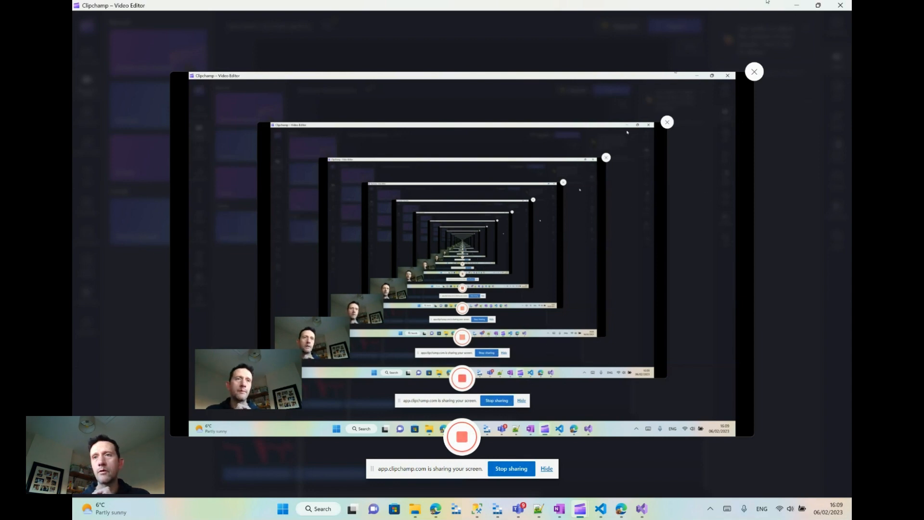
click(796, 4)
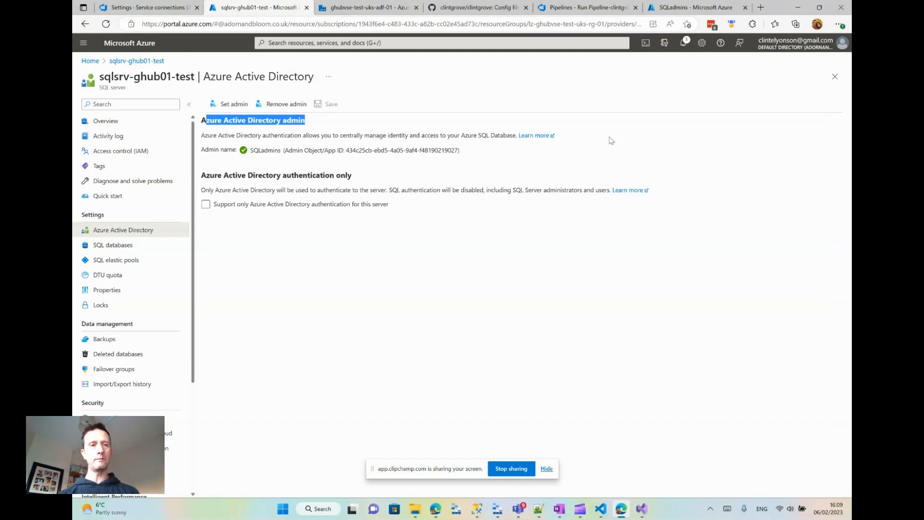
click(465, 220)
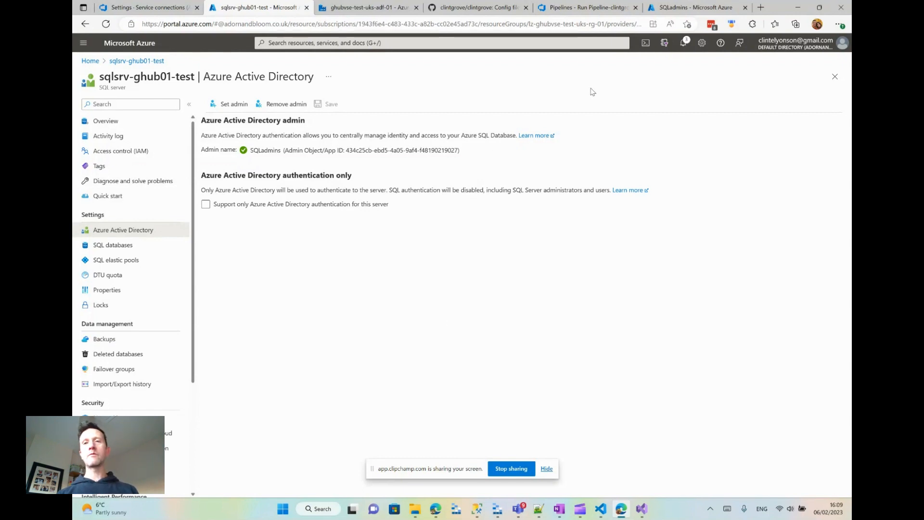
- Check the SQLadmins group's members, including its service principal, against the Azure Active Directory admin set on sqlsrv-ghub01-test
click(680, 14)
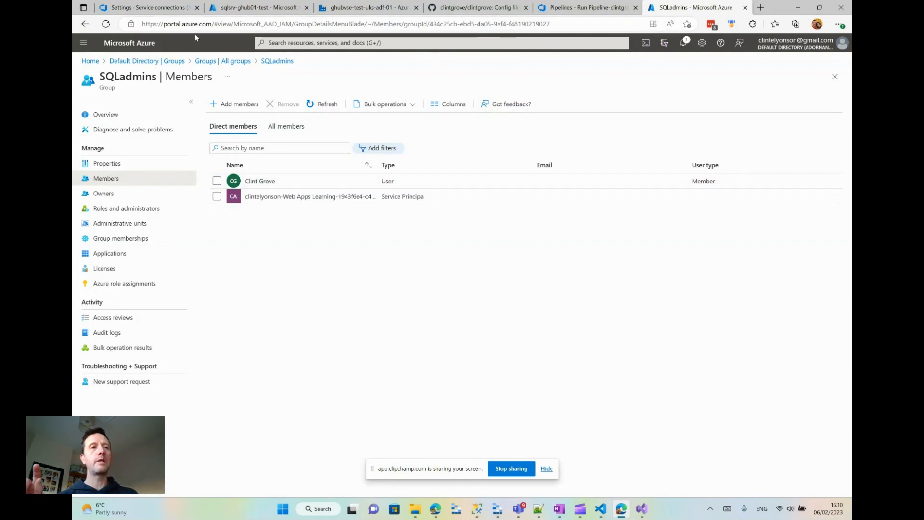
double_click(143, 80)
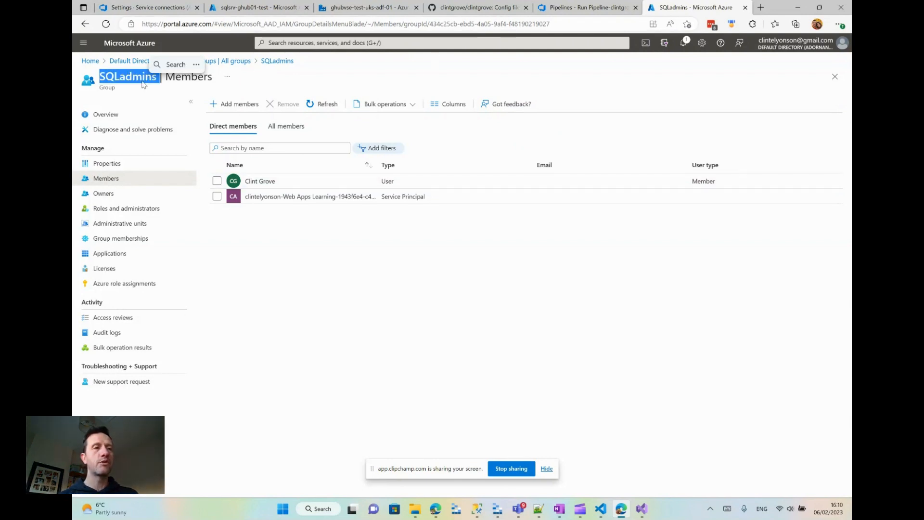
click(263, 4)
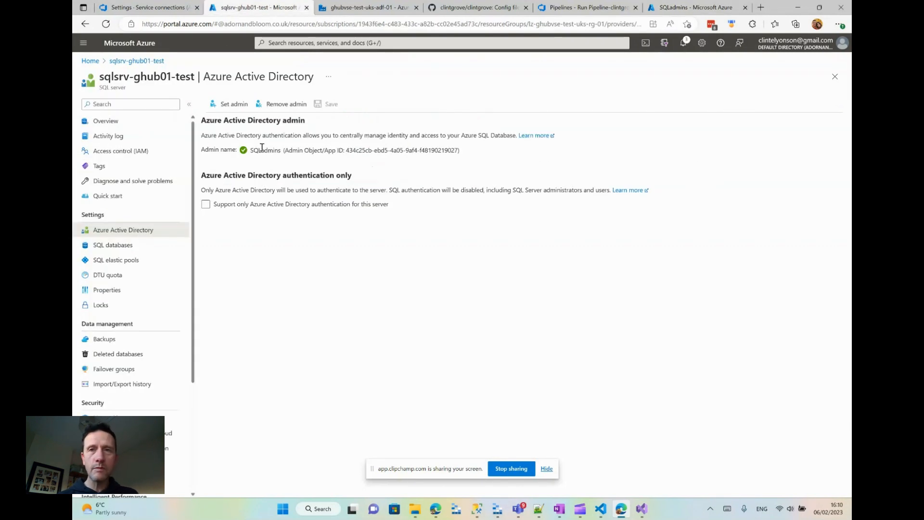
click(690, 11)
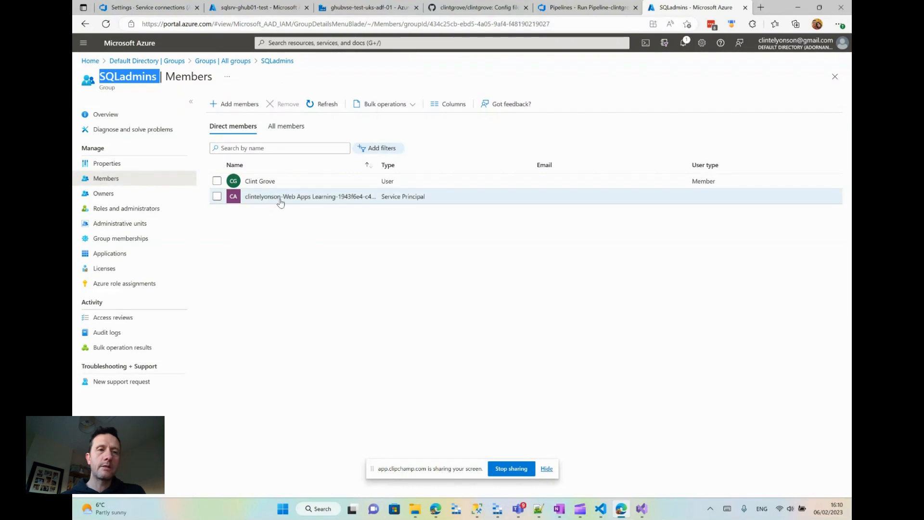
click(345, 236)
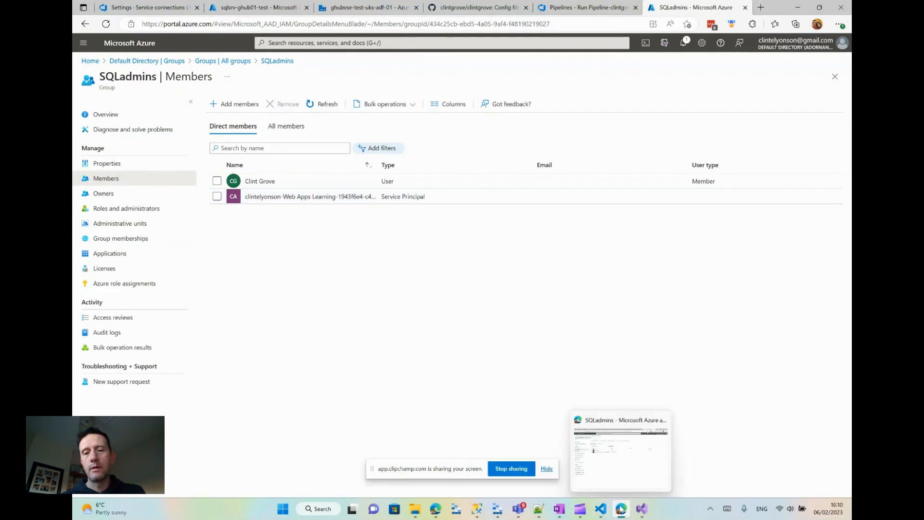
- Switch to Visual Studio Code, open Task-DeployAzureSqlDb.yml, and highlight ServiceConnection in the "add adf managed identity user to Security Group" task
click(603, 510)
click(608, 512)
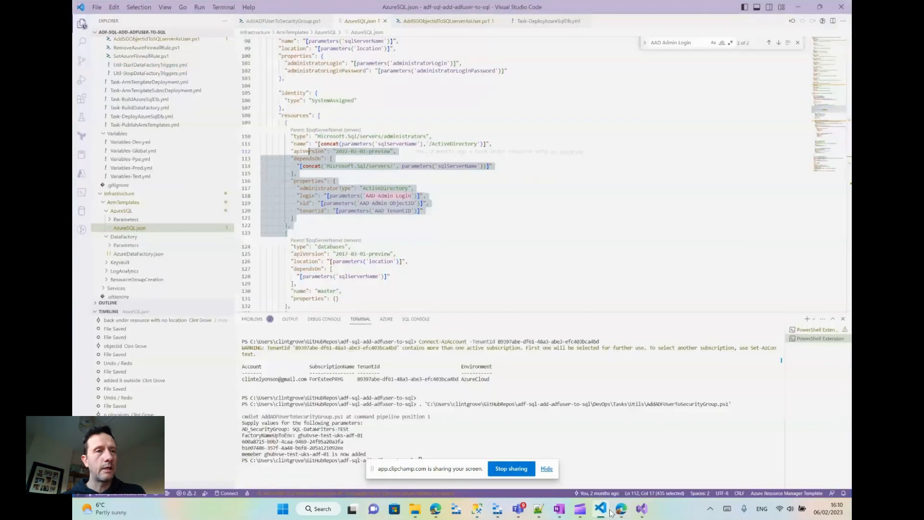
scroll(154, 183, up, 2)
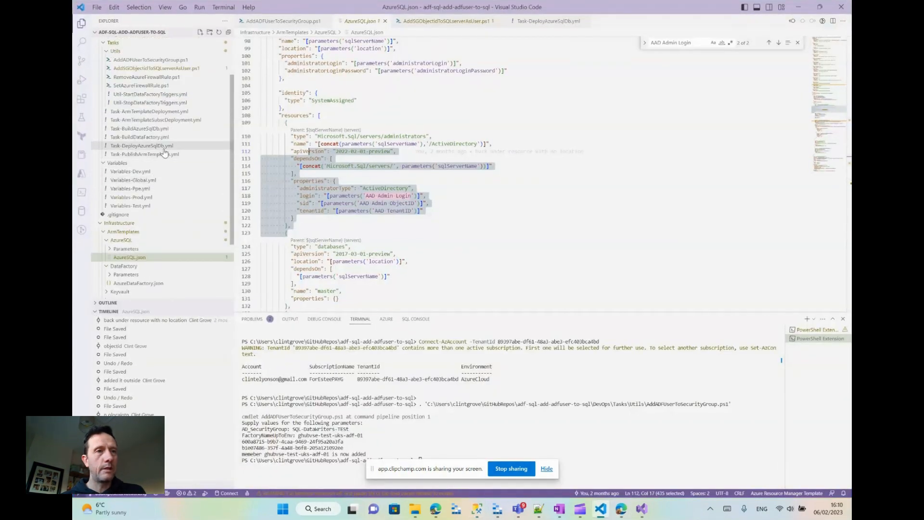
click(154, 146)
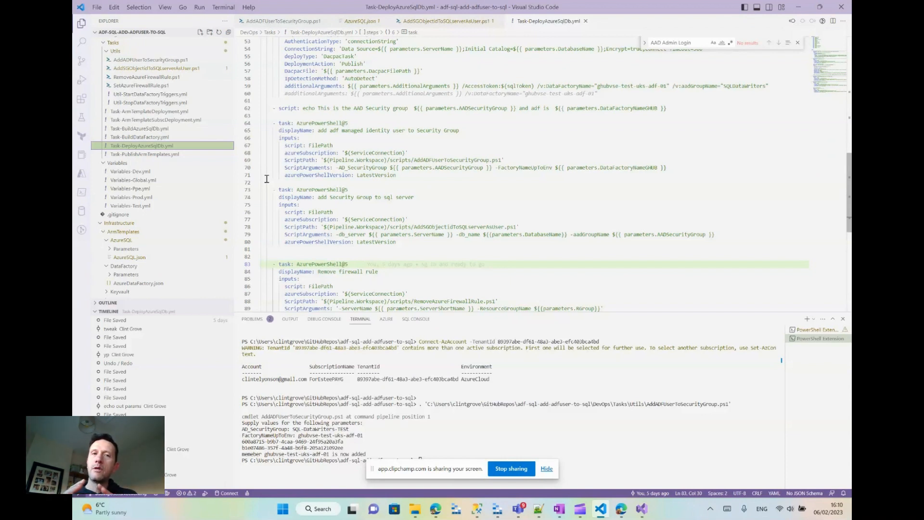
double_click(360, 153)
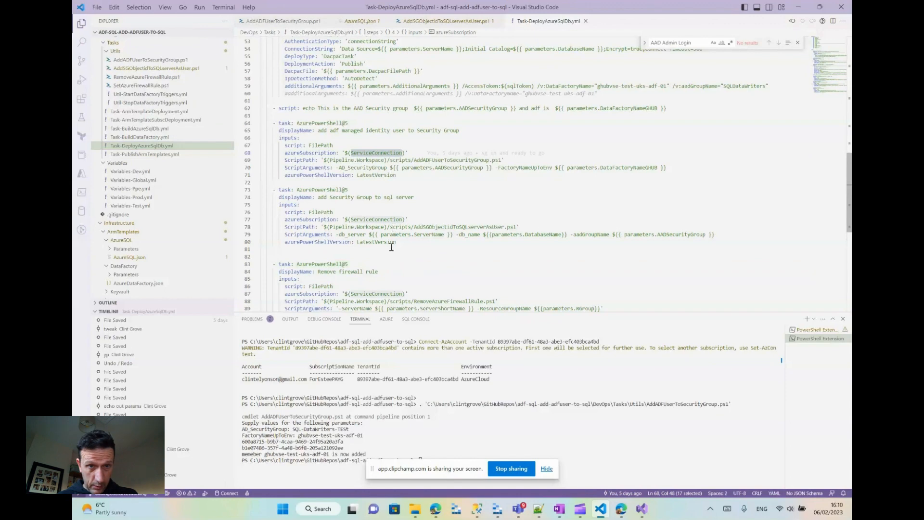
- Examine the inputs and inline script of the task that captures the SQL DB access token from the Azure DevOps service connection
scroll(391, 246, up, 10)
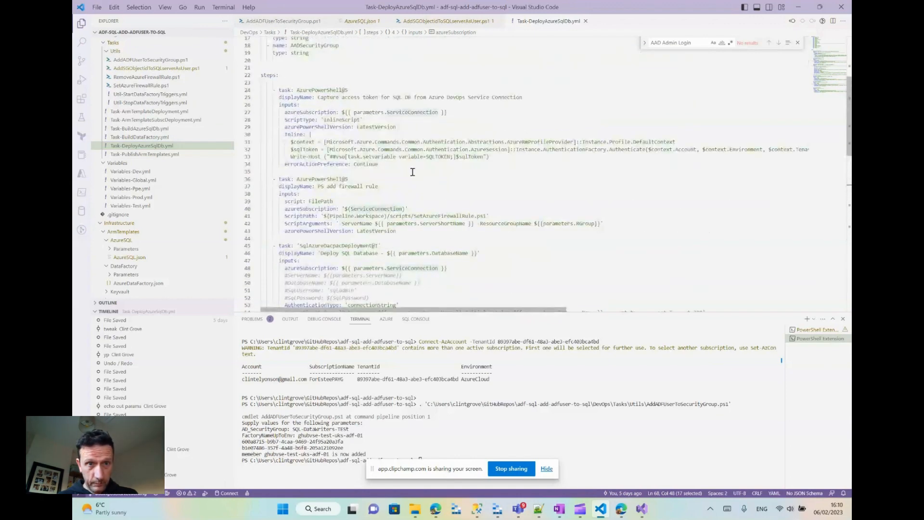
drag(409, 166, 247, 112)
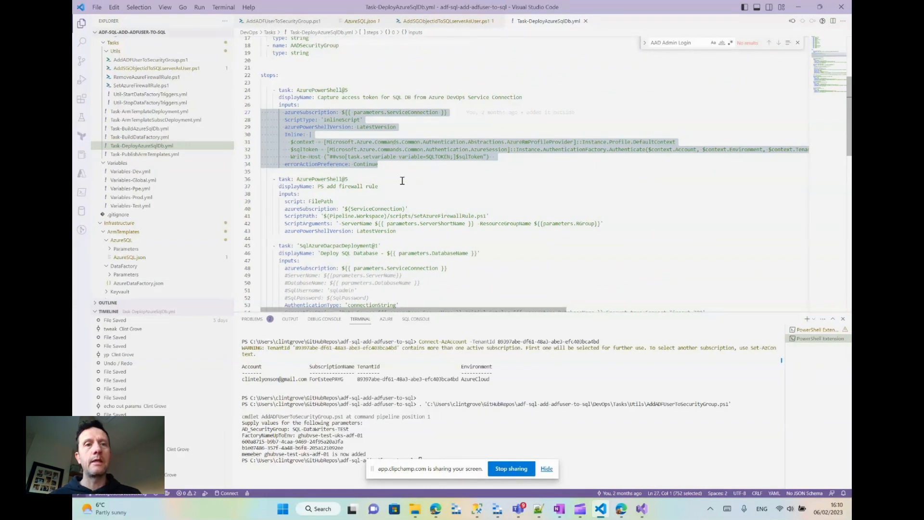
click(402, 181)
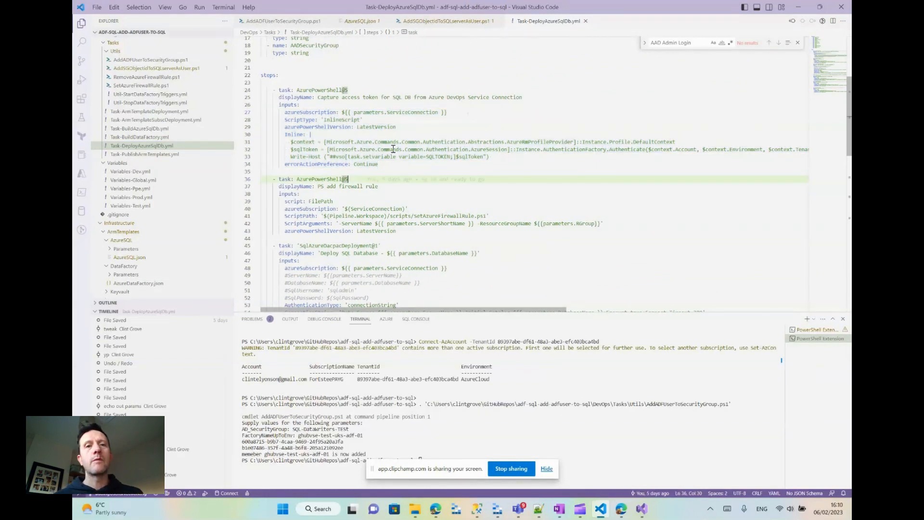
click(463, 164)
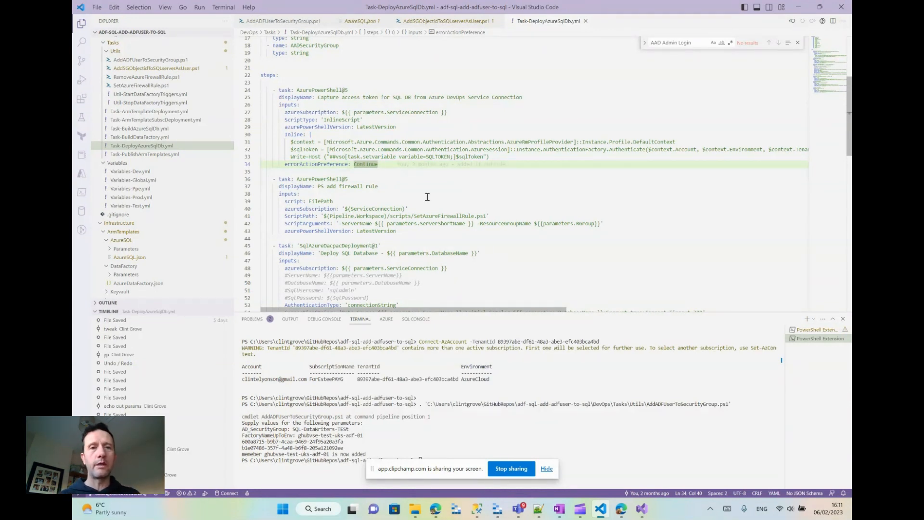
- Examine how the SqlAzureDacpacDeployment task passes AccessToken:$(sqlToken) in additionalArguments, and review the access token and firewall rule tasks above it
scroll(427, 197, down, 5)
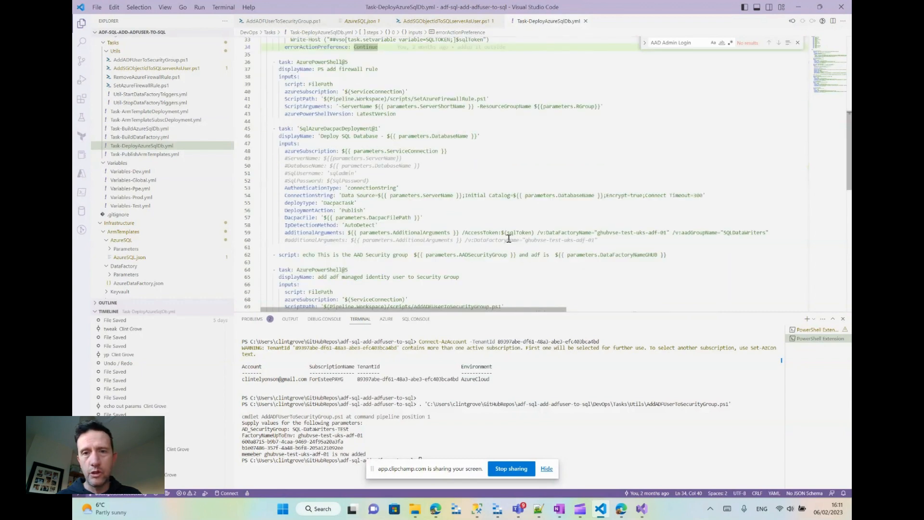
double_click(409, 232)
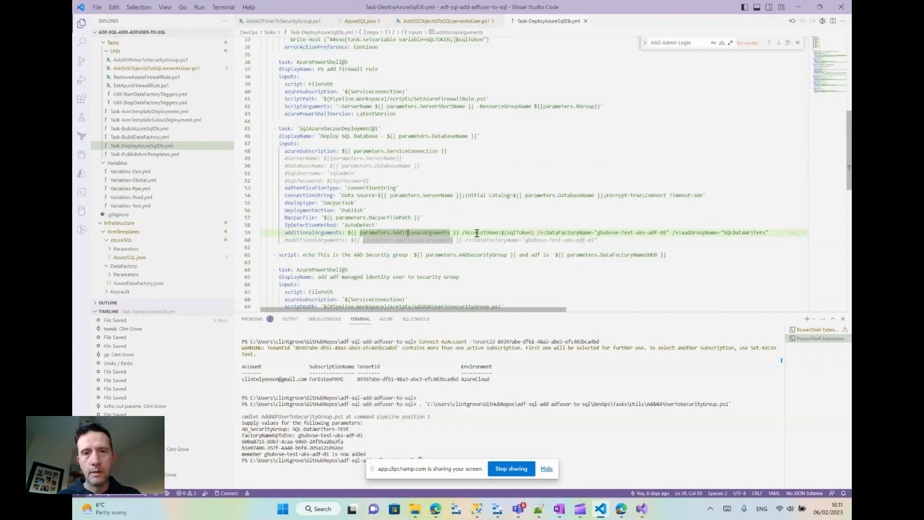
drag(476, 233, 542, 232)
click(542, 241)
scroll(537, 241, up, 2)
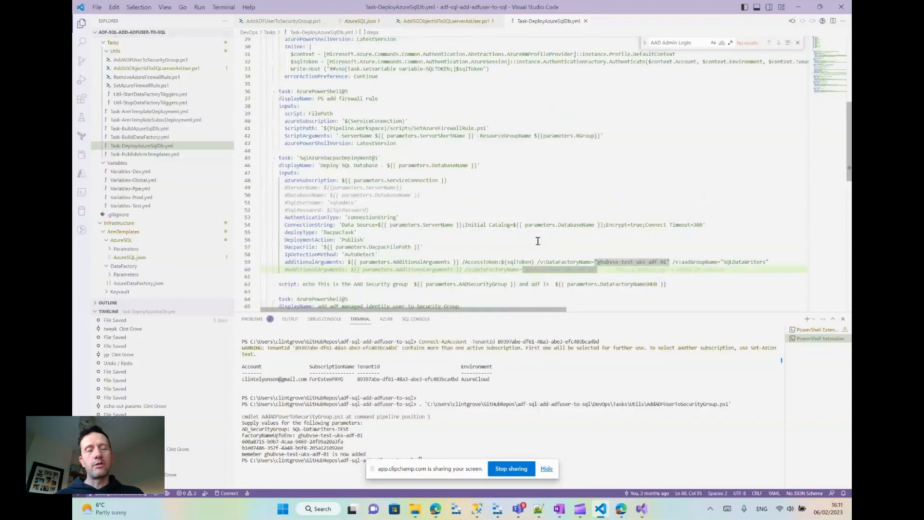
click(537, 240)
scroll(537, 240, up, 2)
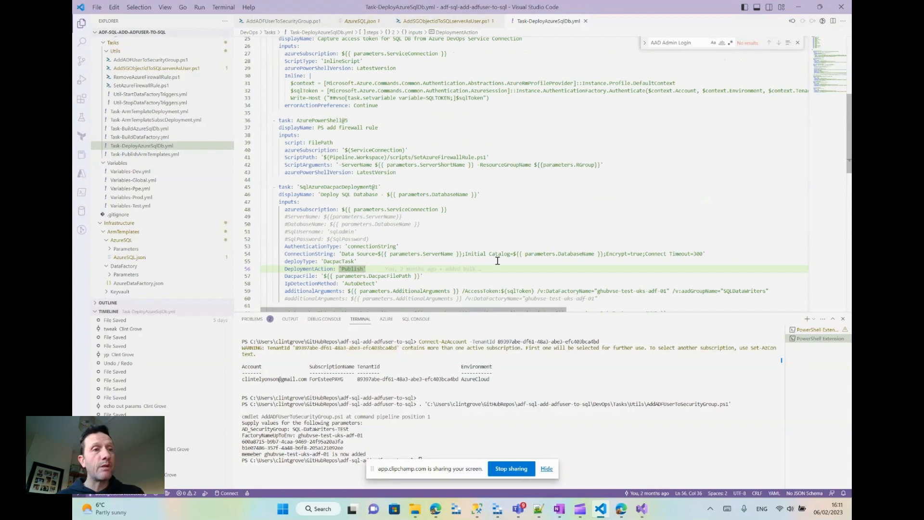
scroll(477, 201, down, 2)
scroll(477, 201, up, 2)
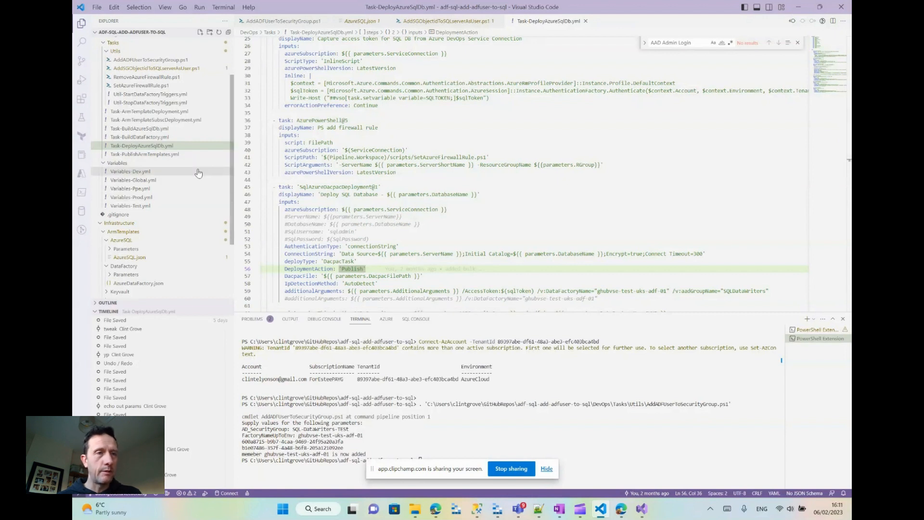
click(529, 143)
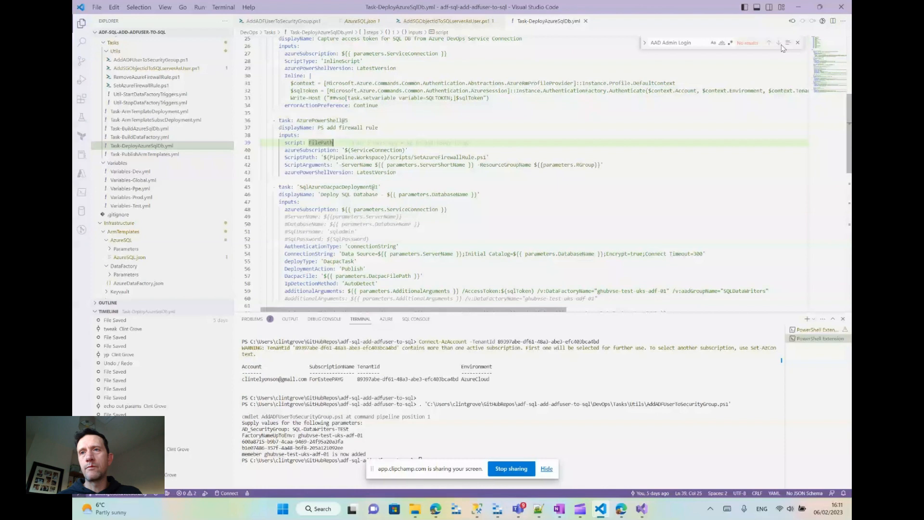
- Switch to SQL Server Management Studio, select the SQL-DataWriters-TEST user of DATransactions, and return to the SQLadmins members in the Azure portal
click(798, 7)
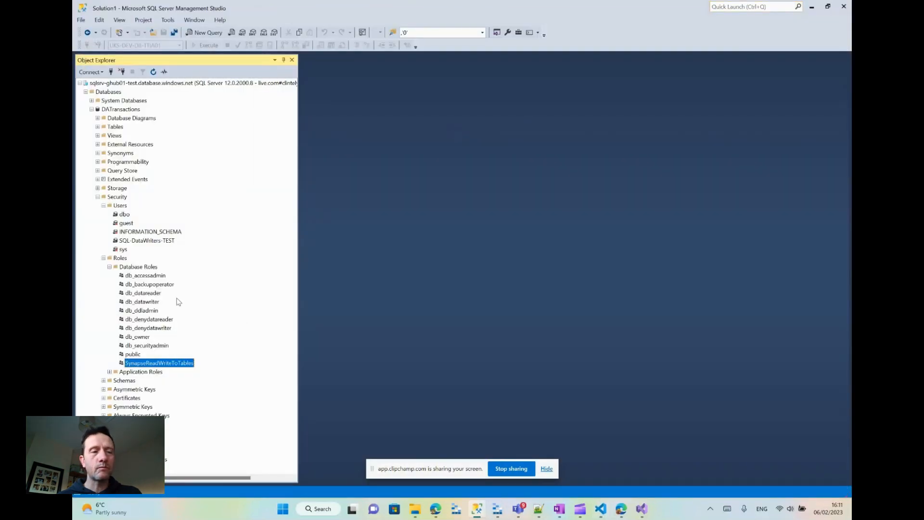
click(146, 241)
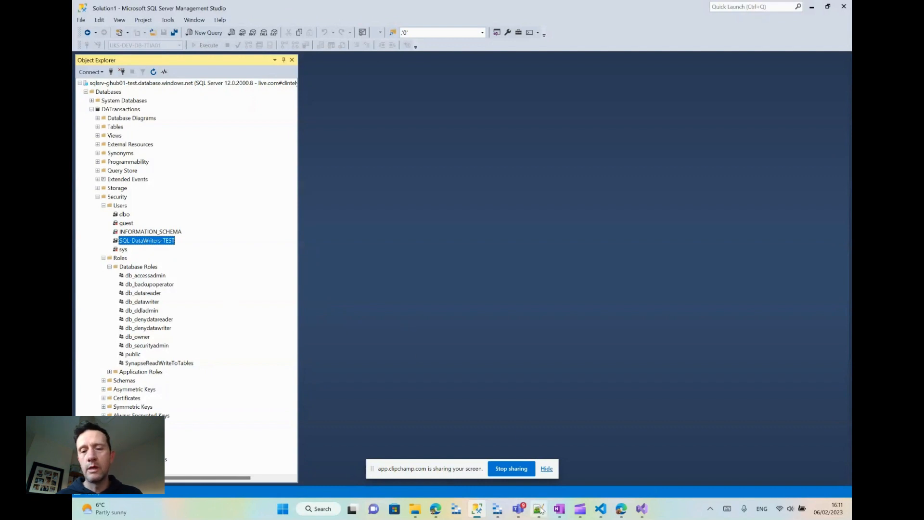
click(622, 510)
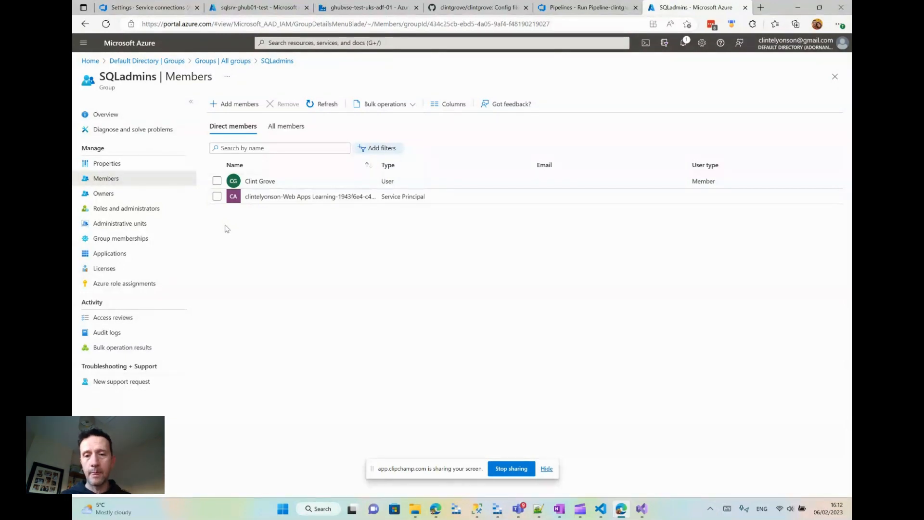
- Switch to the Notepad++ objective notes and review the Ep 1 items on goals, DevOps setup and security groups
click(537, 509)
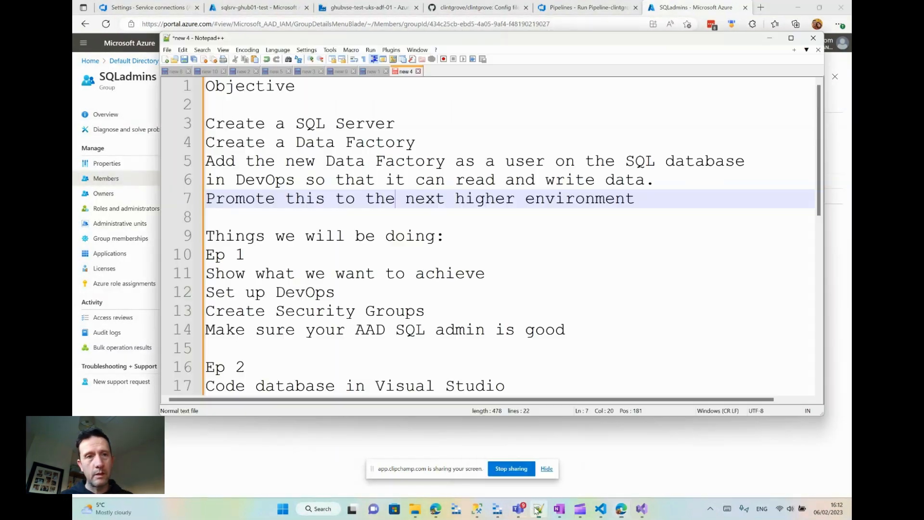
click(313, 245)
scroll(427, 290, down, 1)
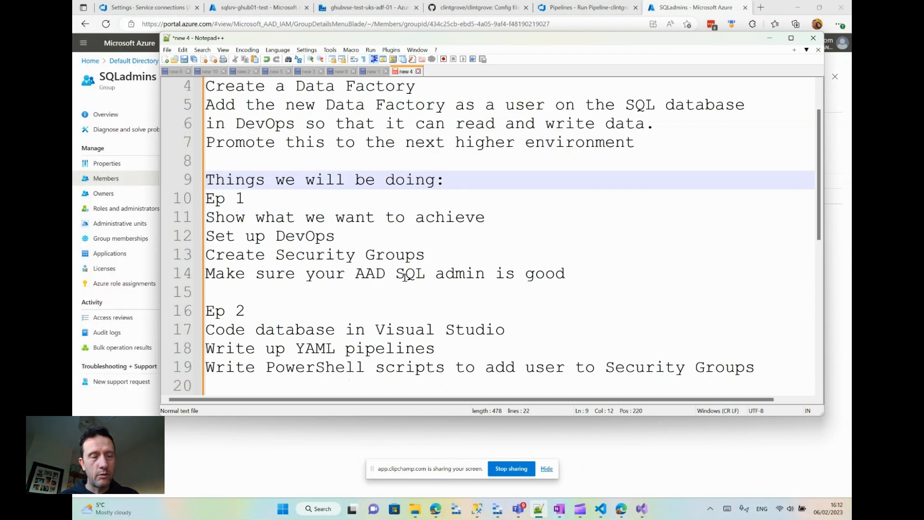
click(261, 216)
click(401, 237)
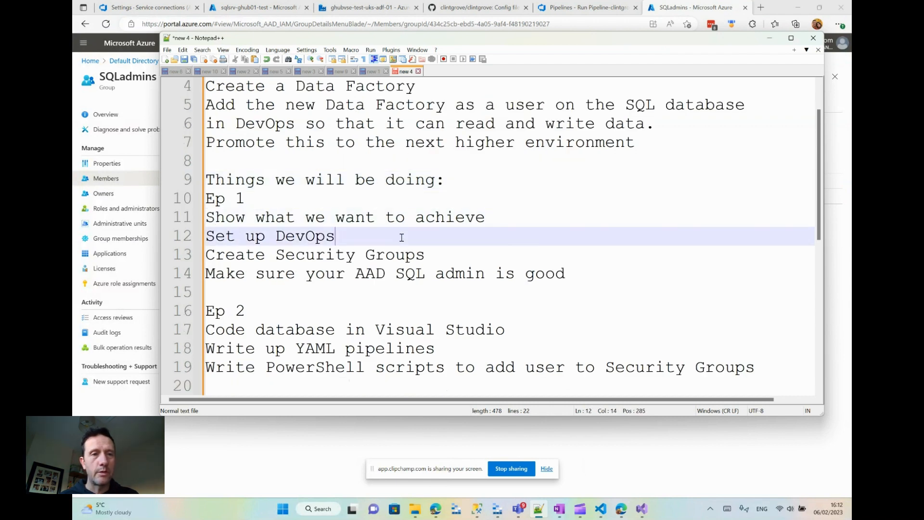
click(452, 255)
- Add three blank lines after "Make sure your AAD SQL admin is good" and bring the Ep 2 and Ep 3 sections into view
click(318, 270)
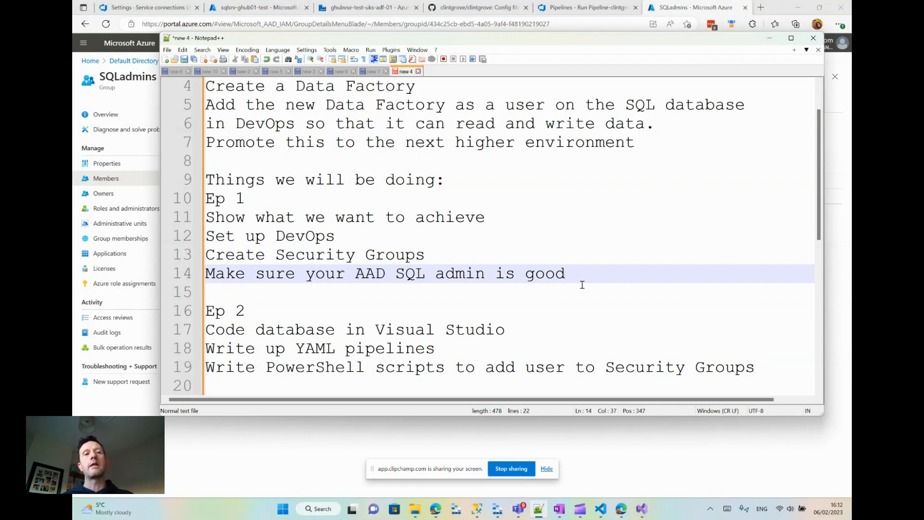
key(Return)
key(Return)
key(Return)
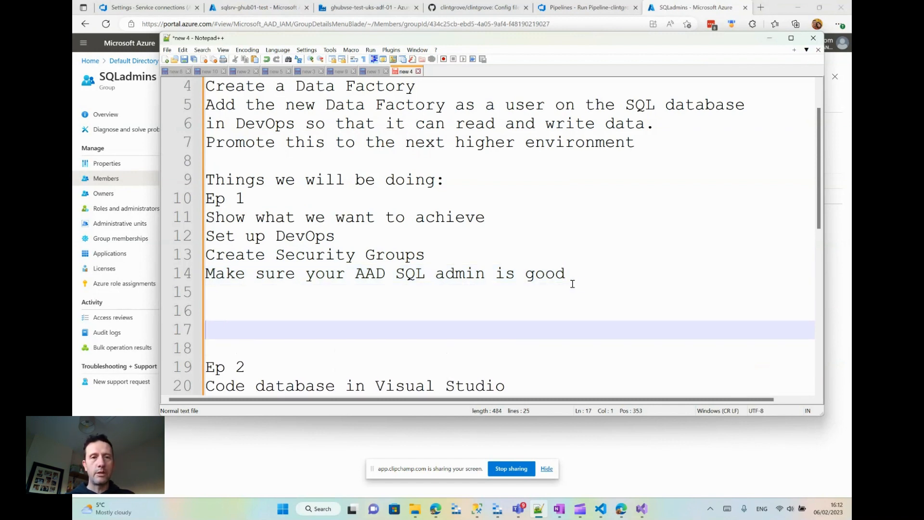
scroll(577, 284, down, 2)
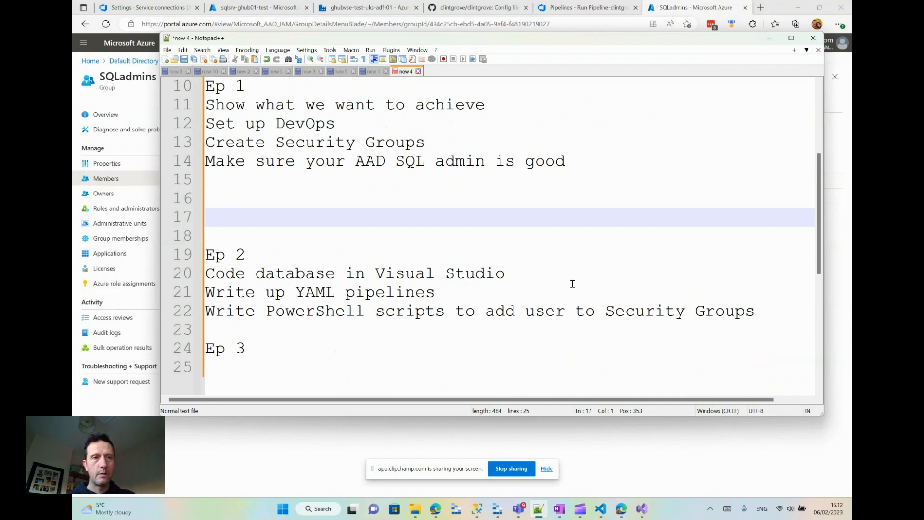
- Add the line "add your service connection devops to directory reader" below the Ep 1 items, leaving blank lines before Ep 2
key(Up)
key(Return)
text(add your ser)
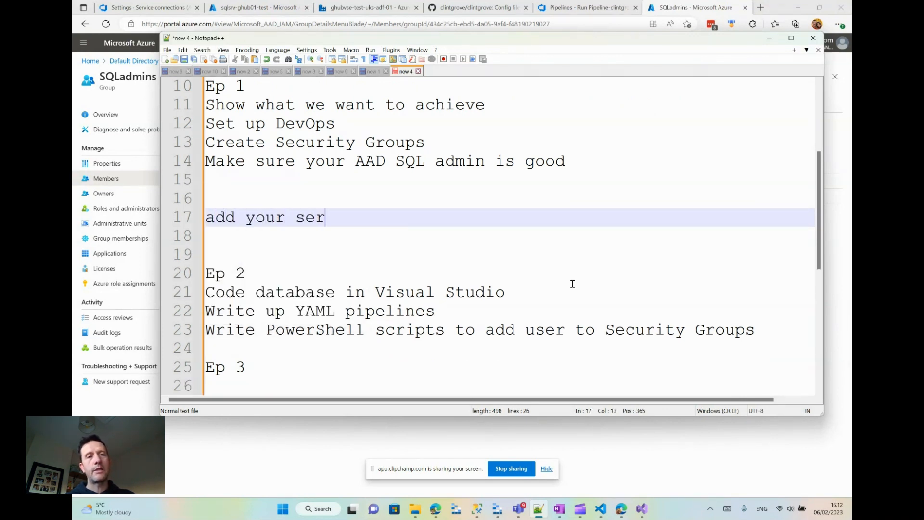
text(vice connection)
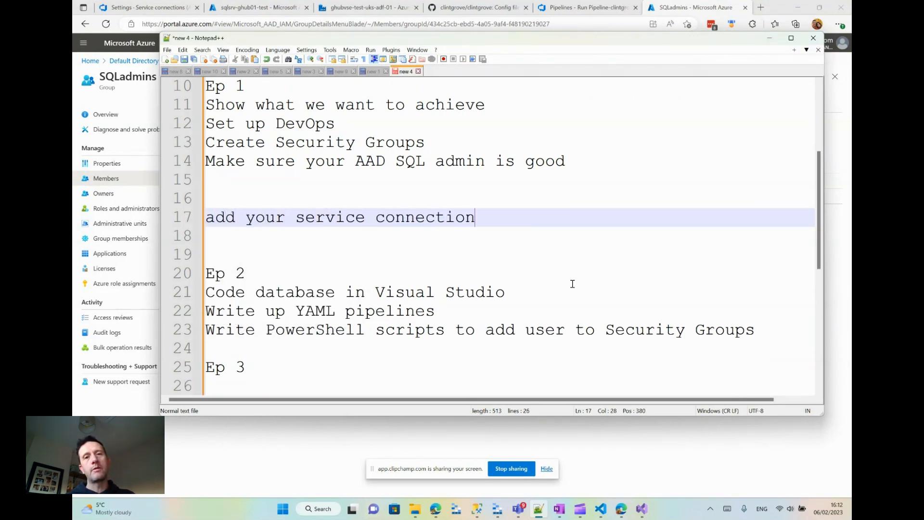
text( devops to d)
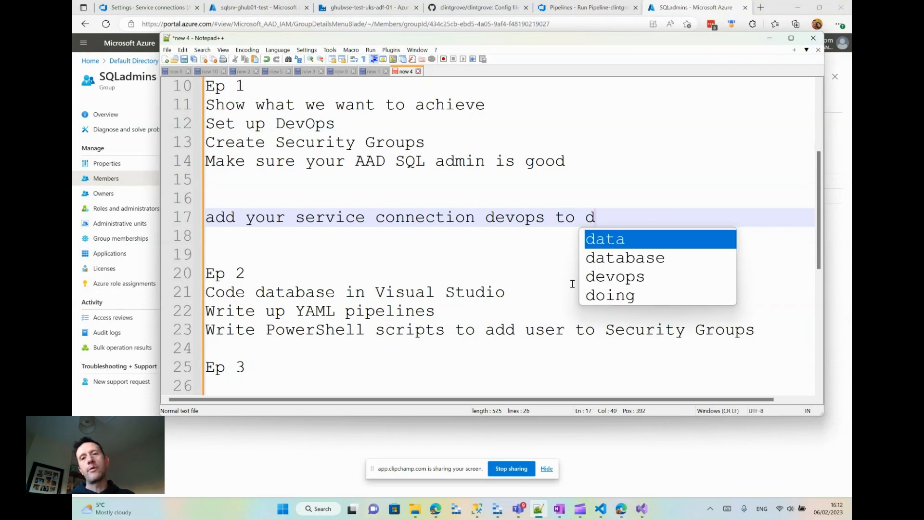
text(irct)
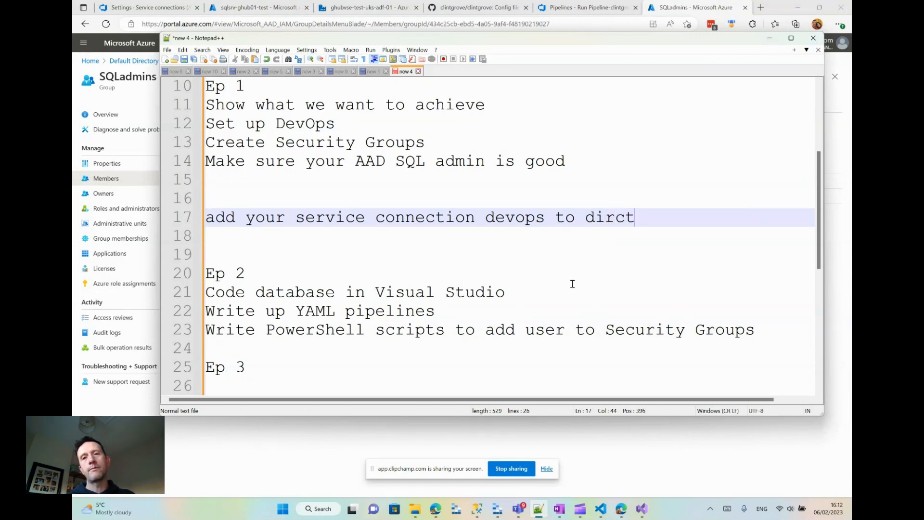
key(BackSpace)
key(BackSpace)
text(ectory )
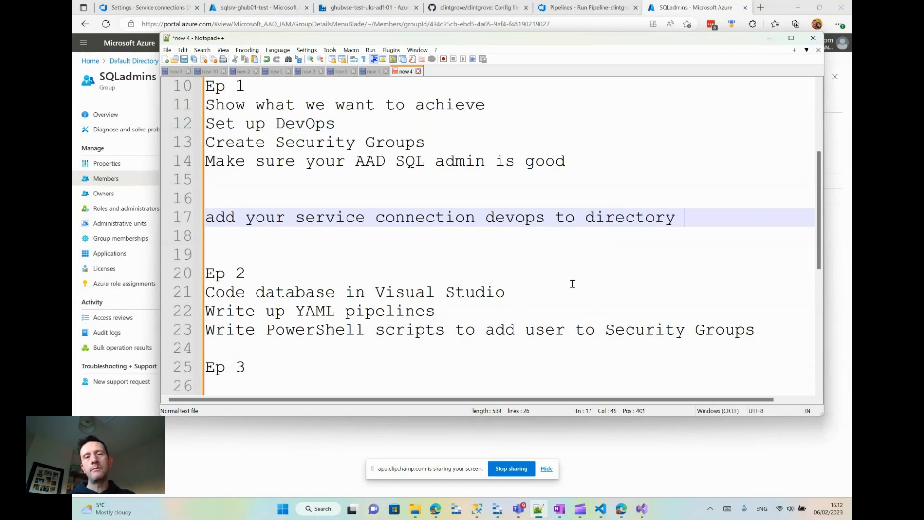
text( reader)
key(Return)
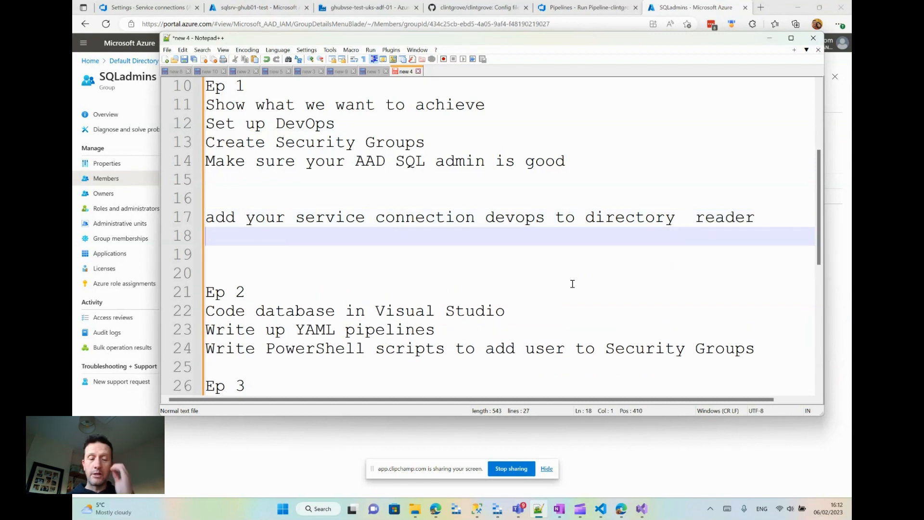
- Write "create SG'" on the line below the directory reader note and start a new line
text(create )
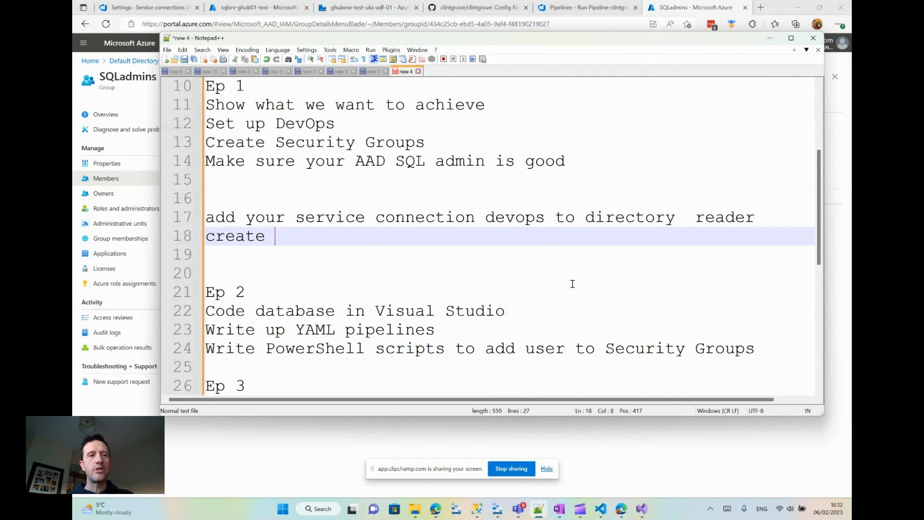
text(SG;)
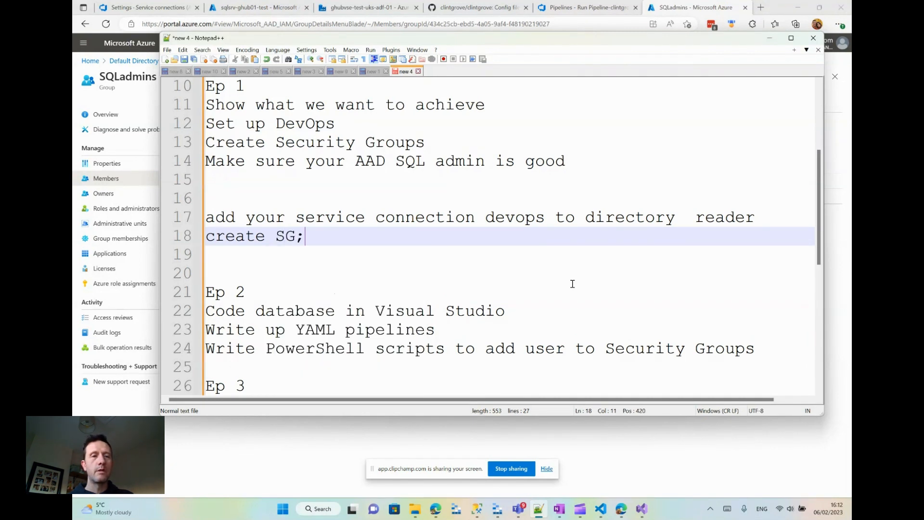
key(BackSpace)
text('scripts)
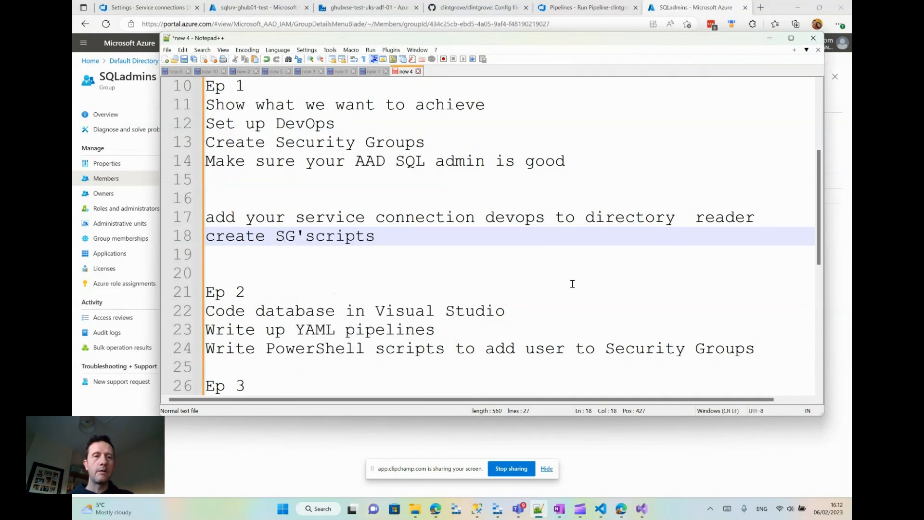
key(BackSpace)
key(BackSpace)
key(BackSpace)
key(BackSpace)
key(BackSpace)
key(BackSpace)
key(BackSpace)
key(Return)
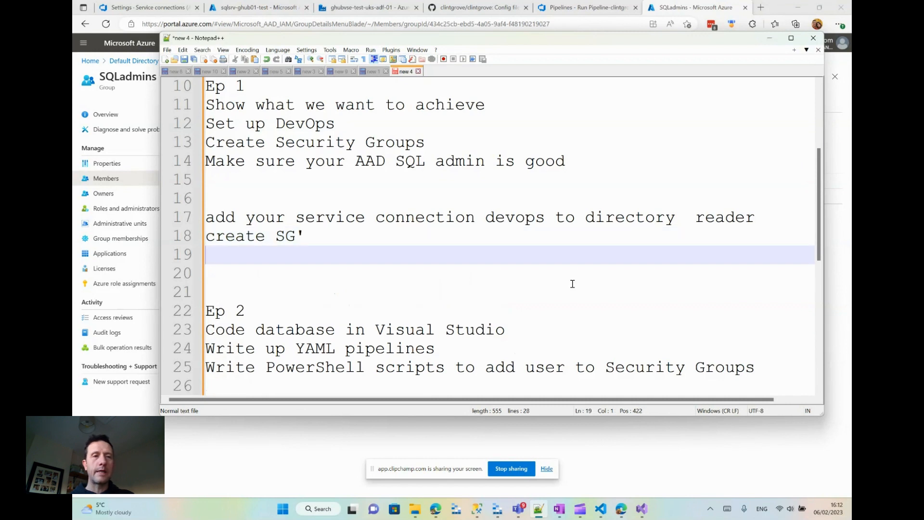
- Add the line "add your devops connection to the sQLadmin SG" under "create SG'" and start a new line
text(add your d)
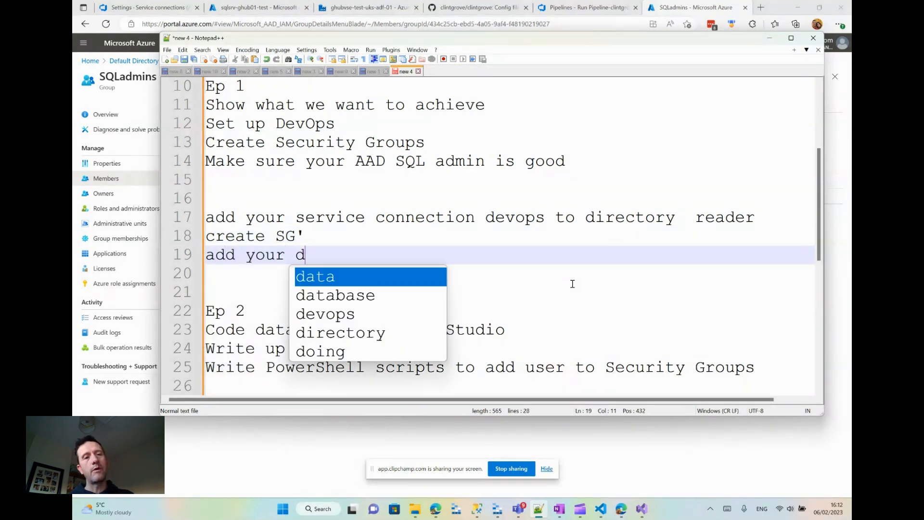
text(evops connection to )
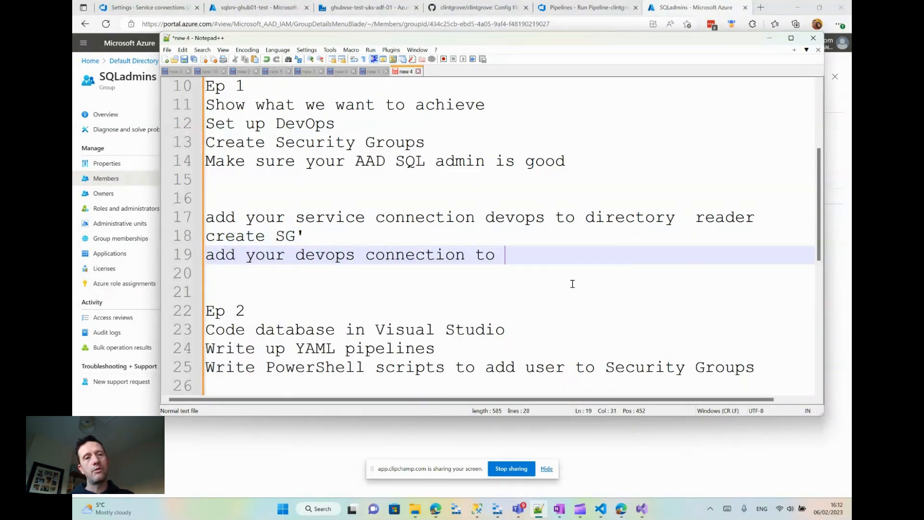
text(the sQL)
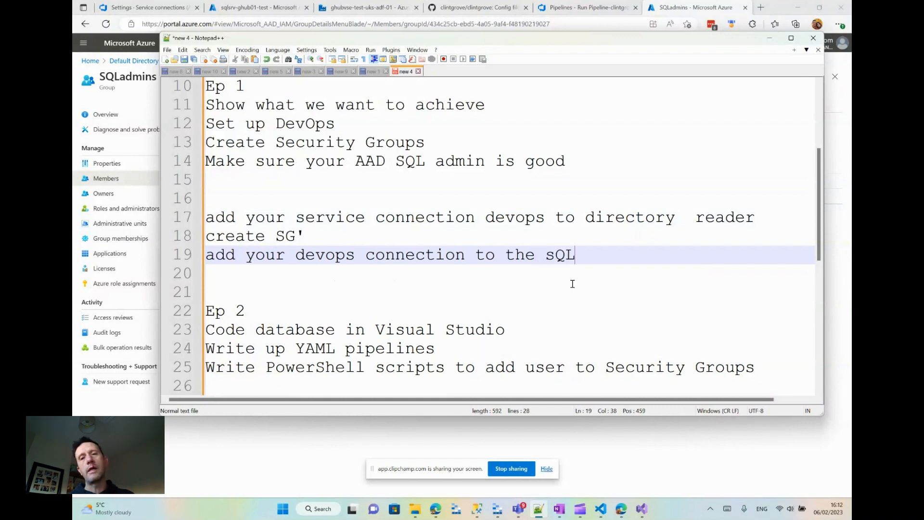
text(admin SG)
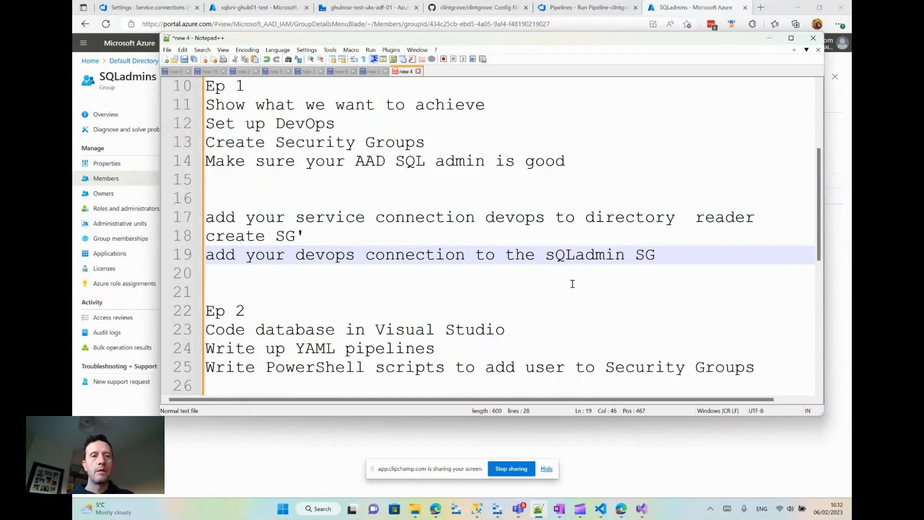
key(Return)
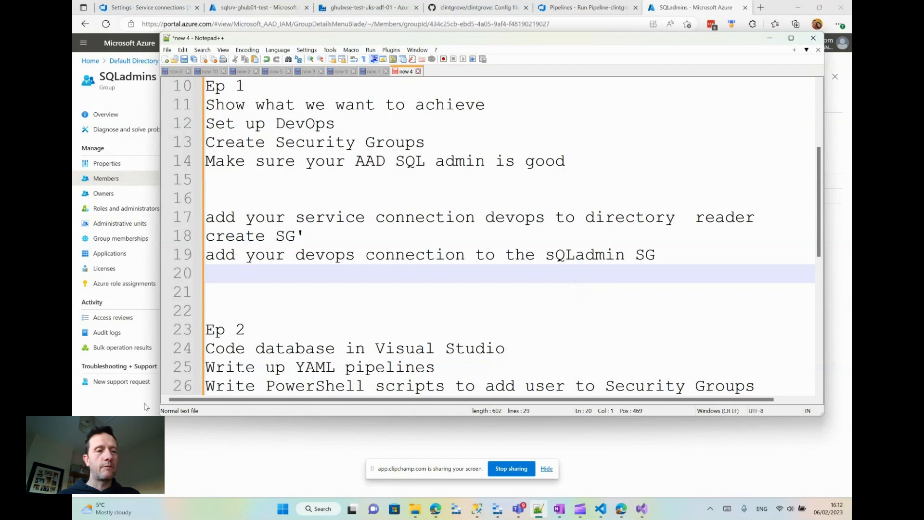
- Return to the Azure portal and view the members of the SQL-DataWriters-TEST group through the Default Directory's groups
click(185, 466)
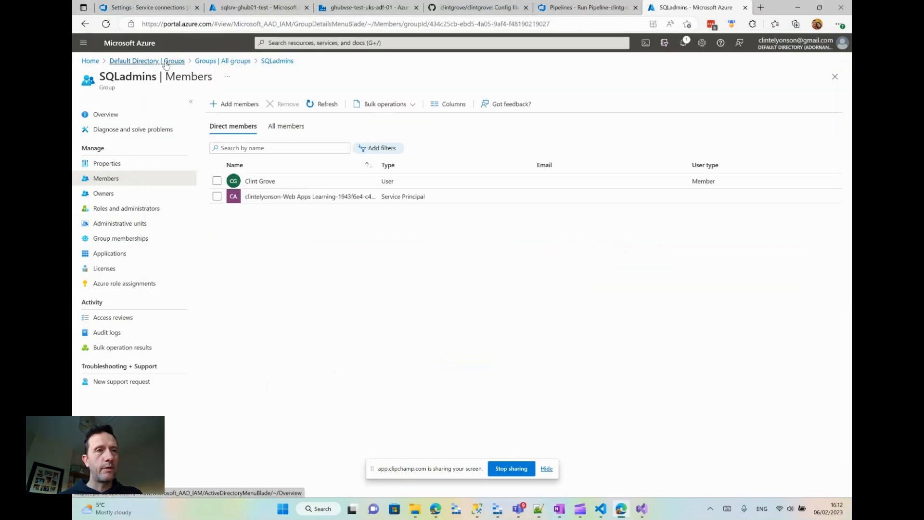
click(146, 61)
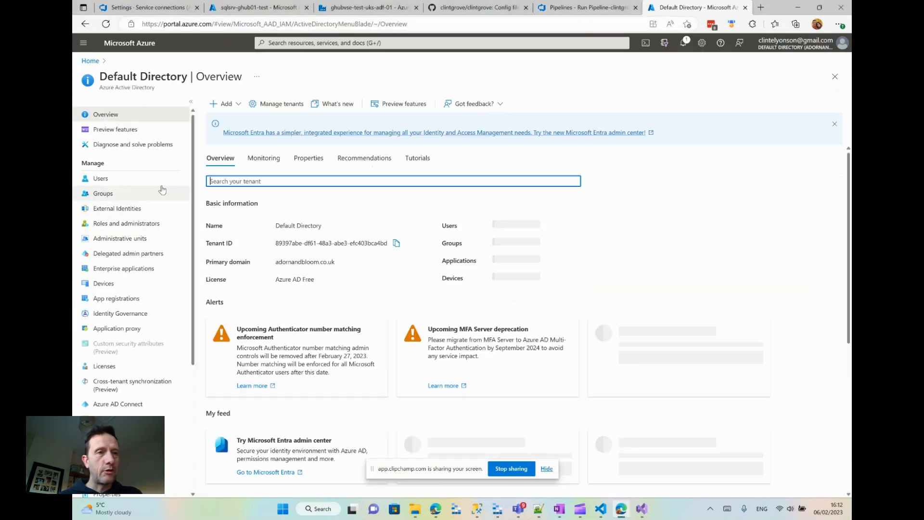
click(163, 189)
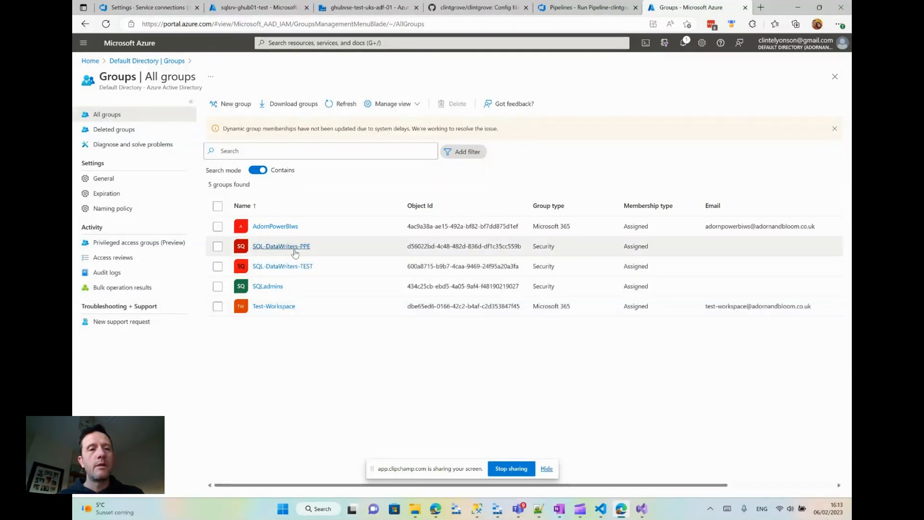
click(290, 267)
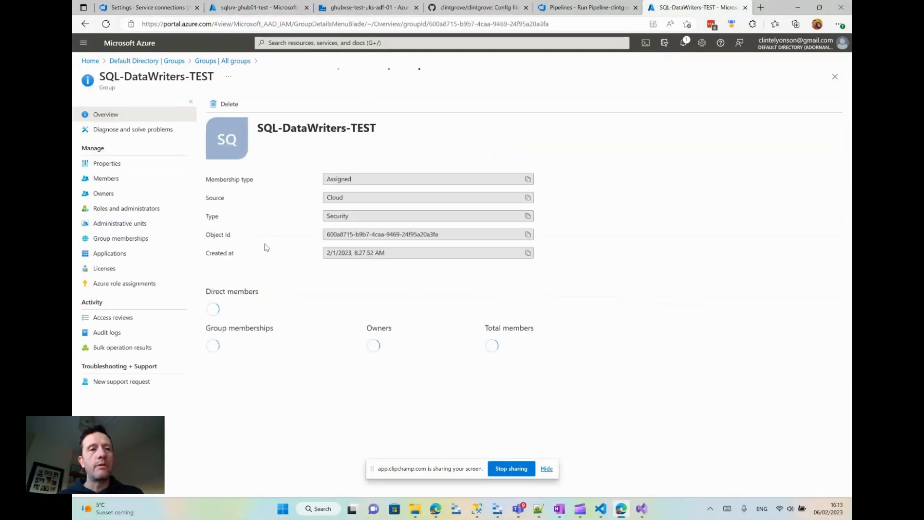
click(108, 178)
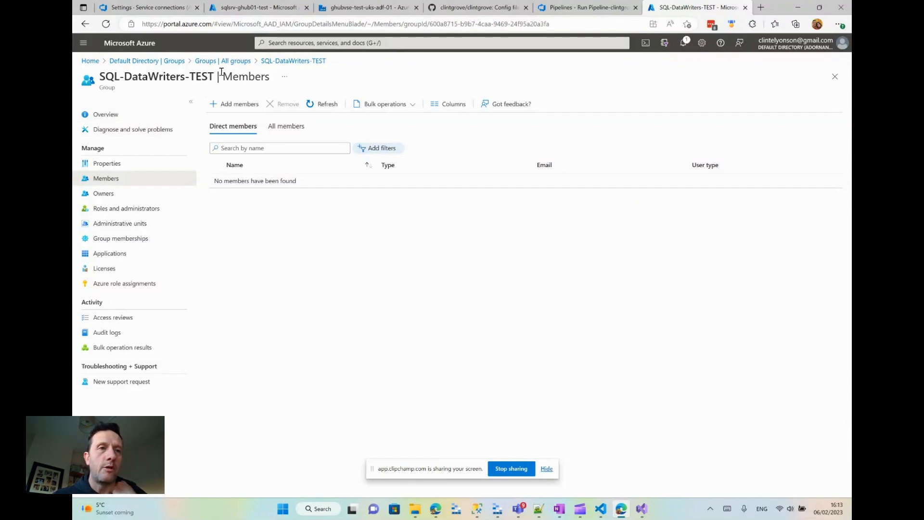
- Switch to SQL Server Management Studio, select the SynapseReadWriteToTables database role of DATransactions, and return to the Azure portal
click(474, 510)
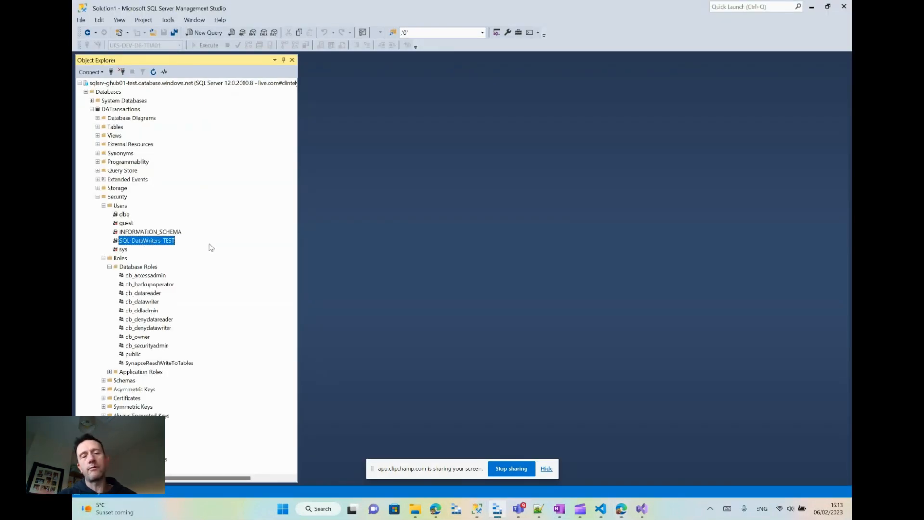
click(159, 363)
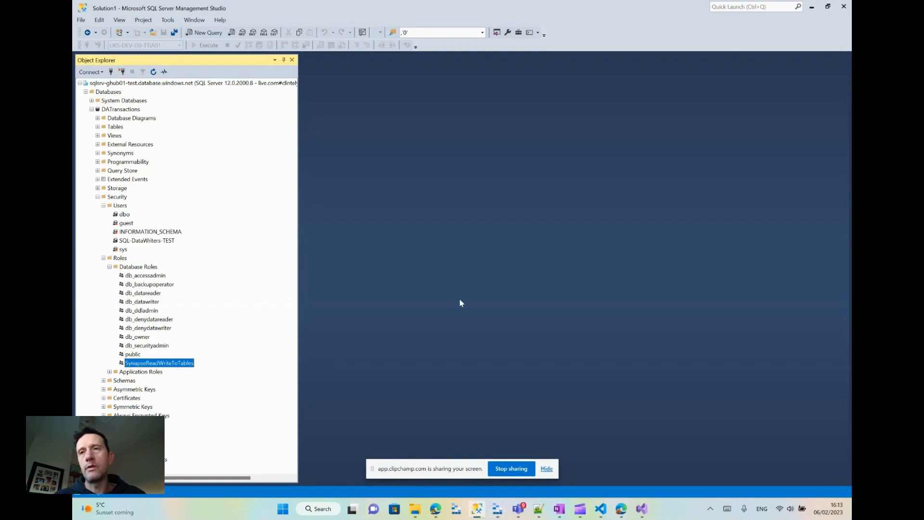
click(812, 6)
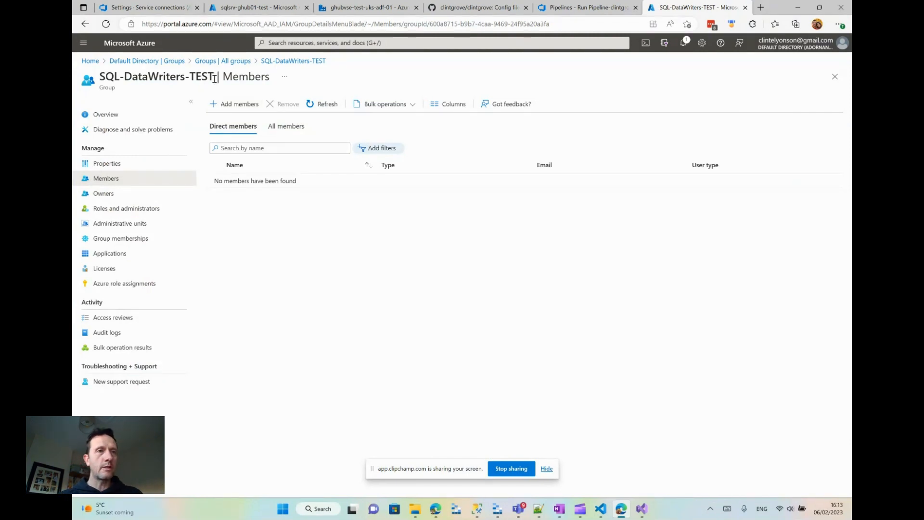
- Highlight the SQL-DataWriters-TEST group name, then go back to the list of all groups and leave no group selected
drag(215, 79, 104, 62)
click(262, 231)
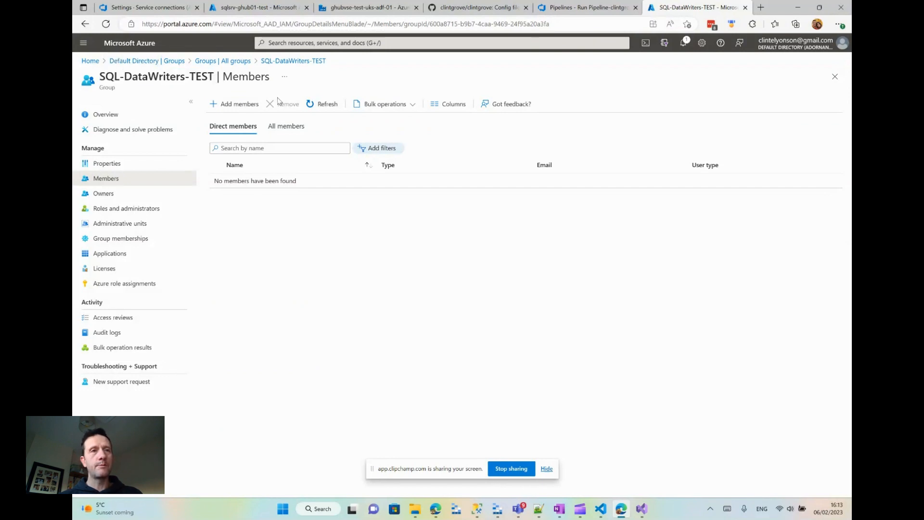
click(242, 61)
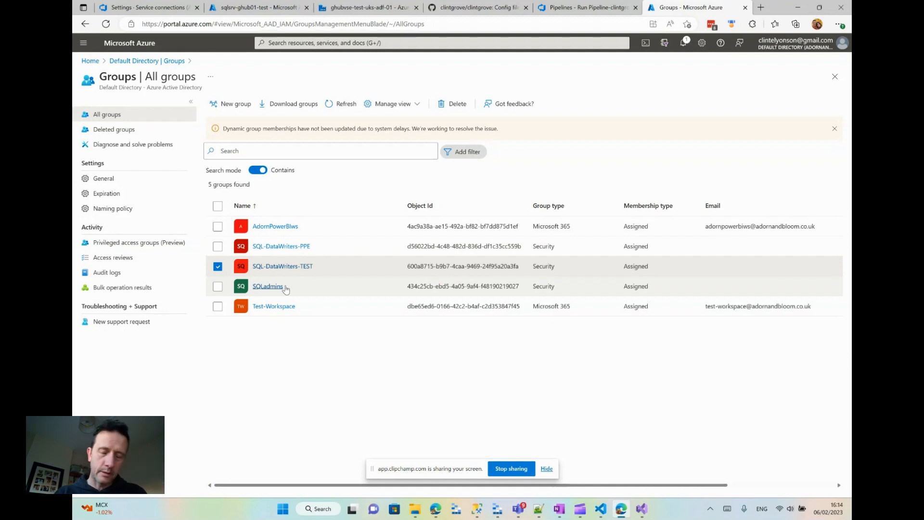
click(339, 361)
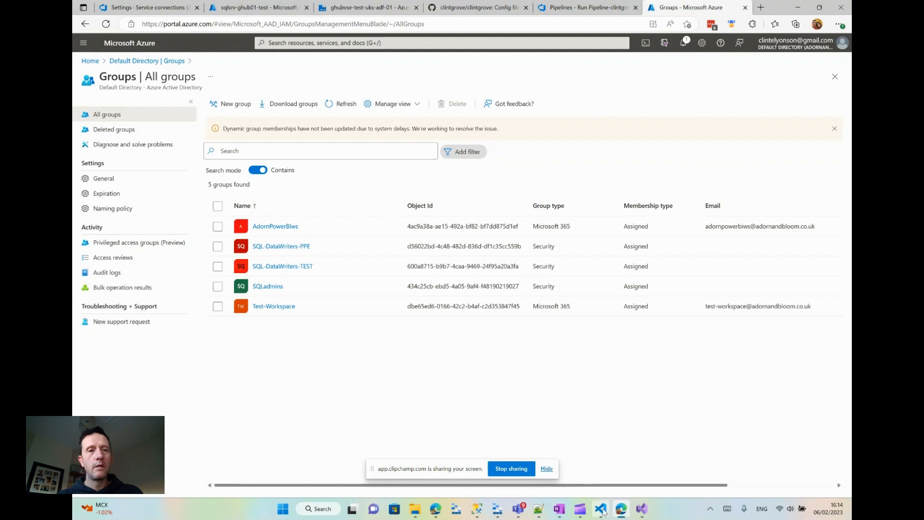
- Switch to Visual Studio Code and review the SqlAzureDacpacDeployment task and its service connection parameter in Task-DeployAzureSqlDb.yml
click(601, 509)
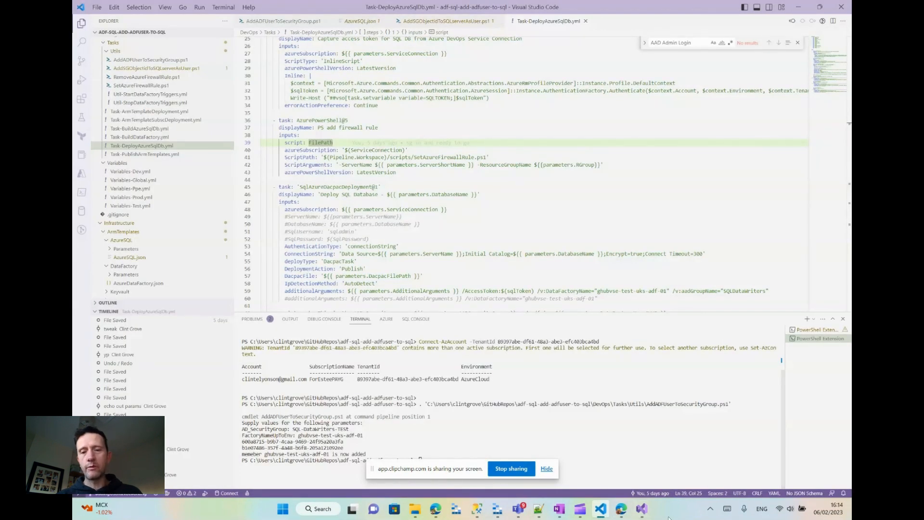
mouse_move(622, 514)
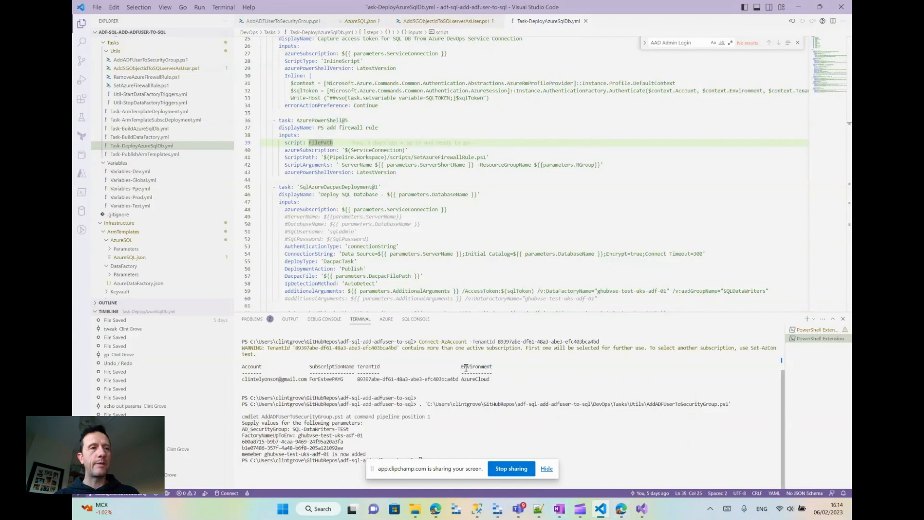
click(441, 208)
scroll(441, 208, down, 4)
scroll(441, 208, up, 1)
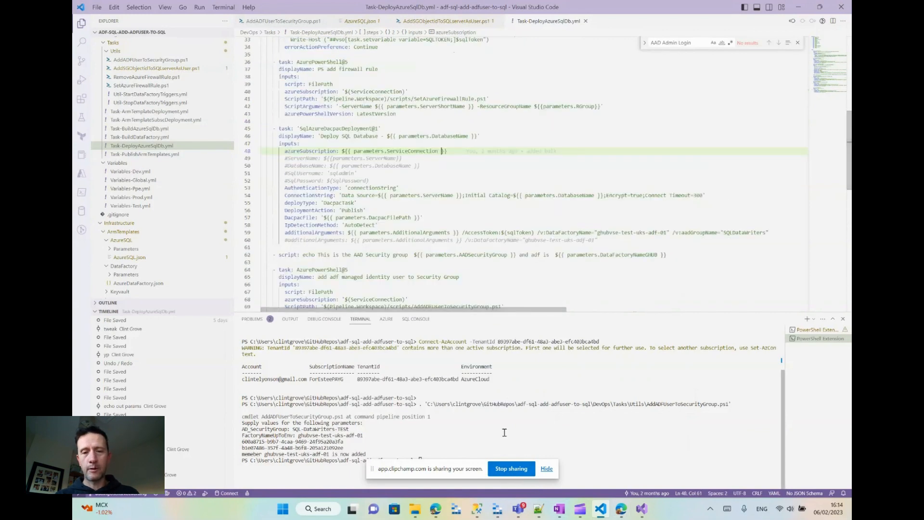
mouse_move(618, 514)
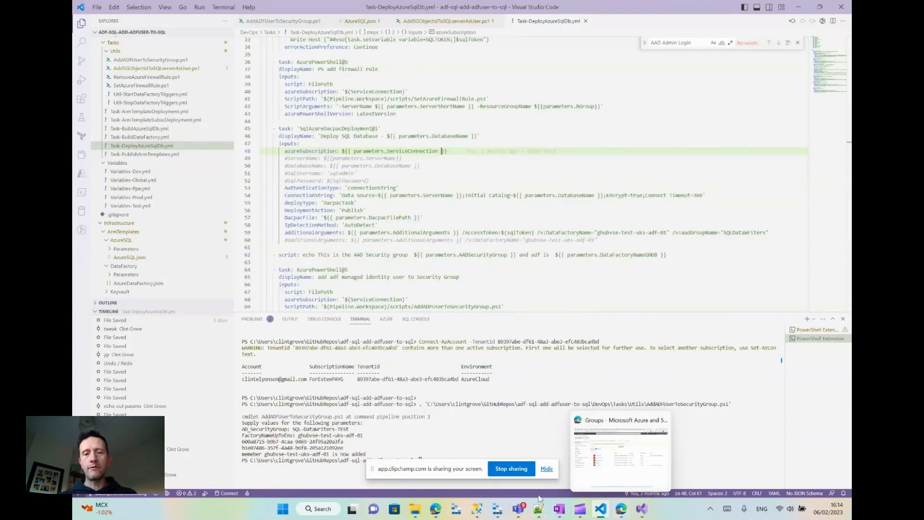
mouse_move(580, 510)
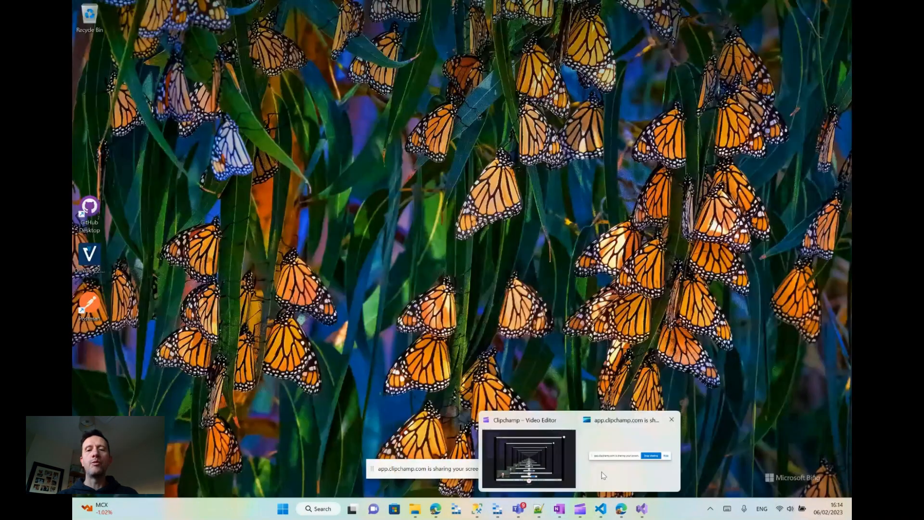